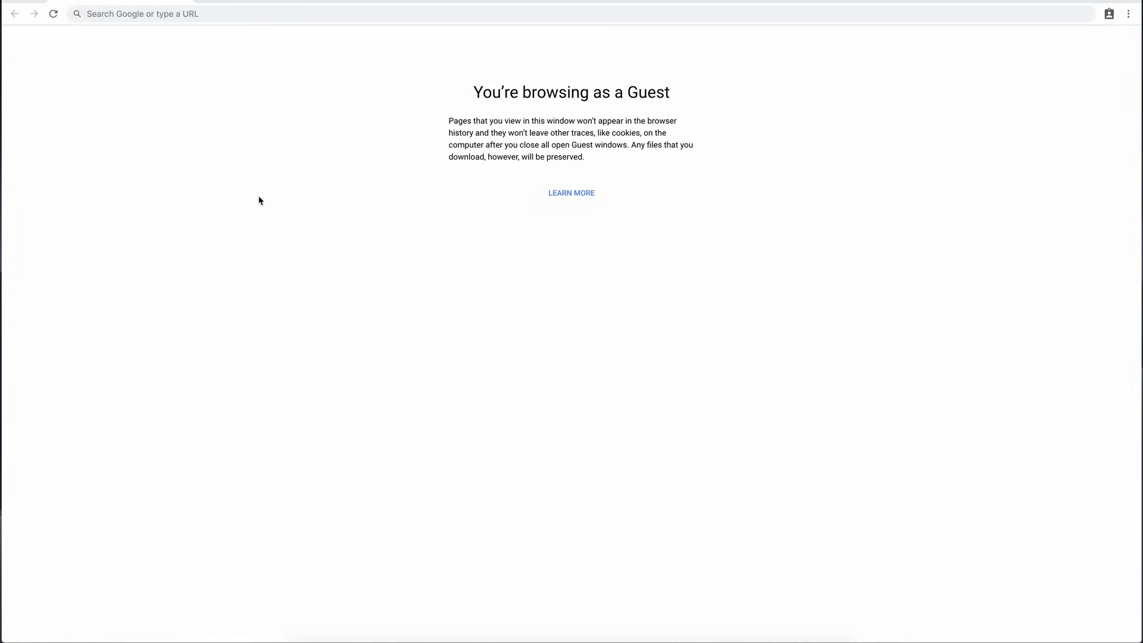
Open the Cloud Key's address 192.168.1.8 in the browser and proceed past the certificate warning.
left_click(242, 18)
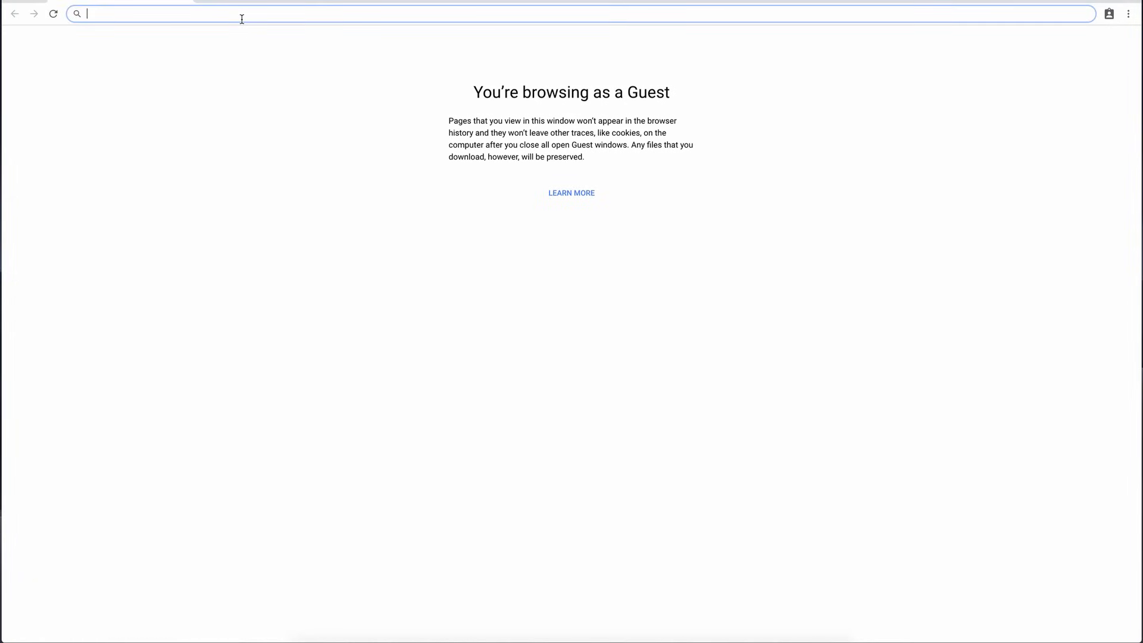
type("192.1")
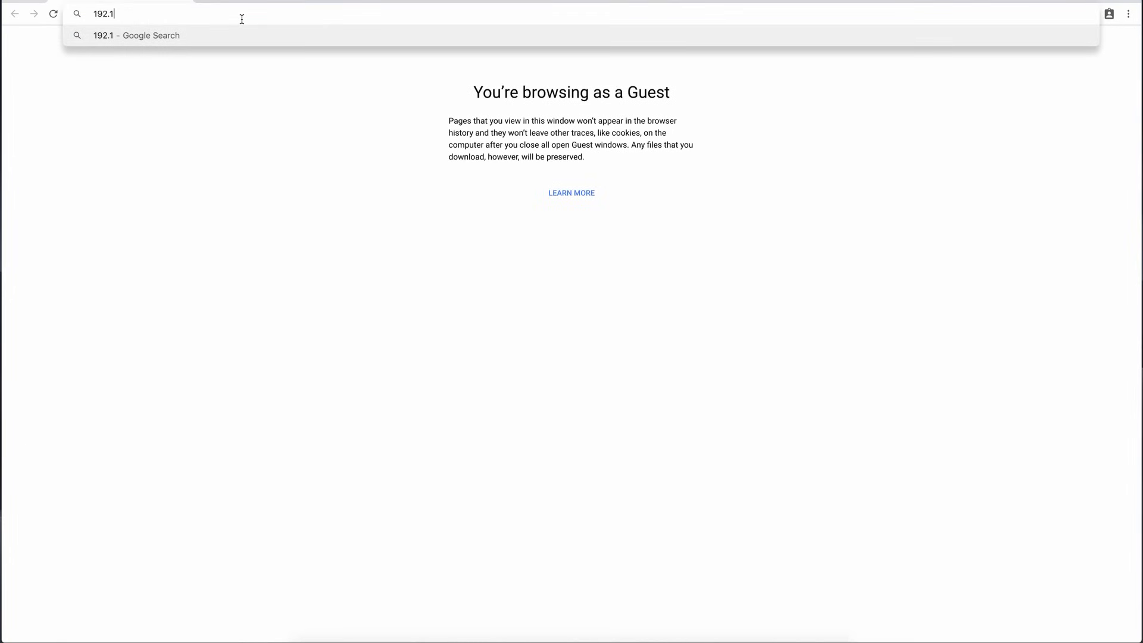
type("68.1.8")
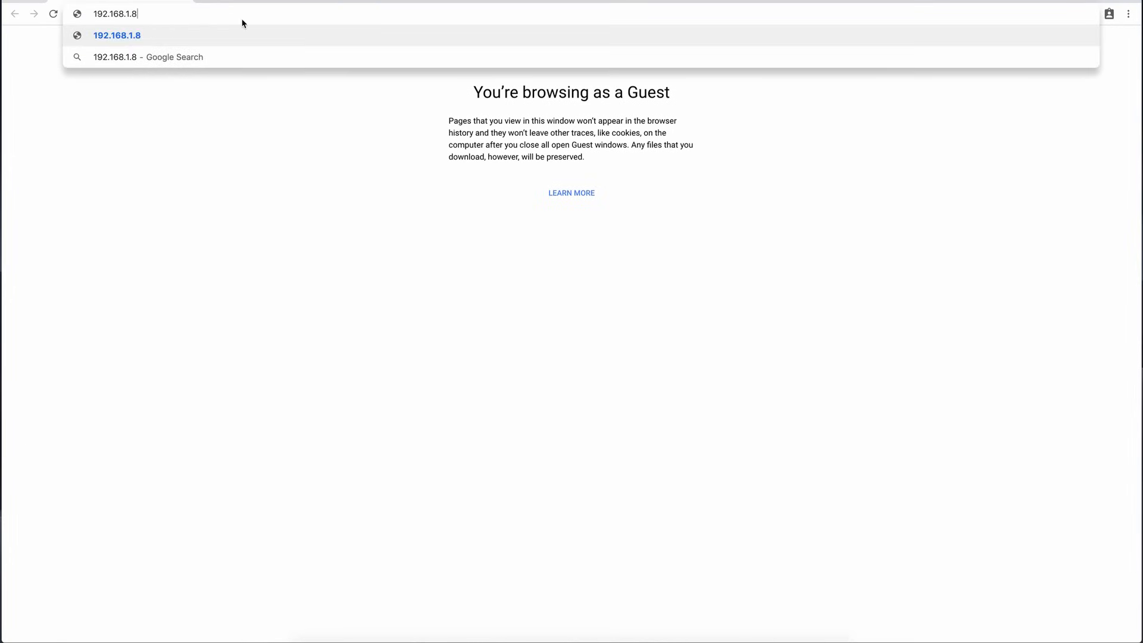
key("Return")
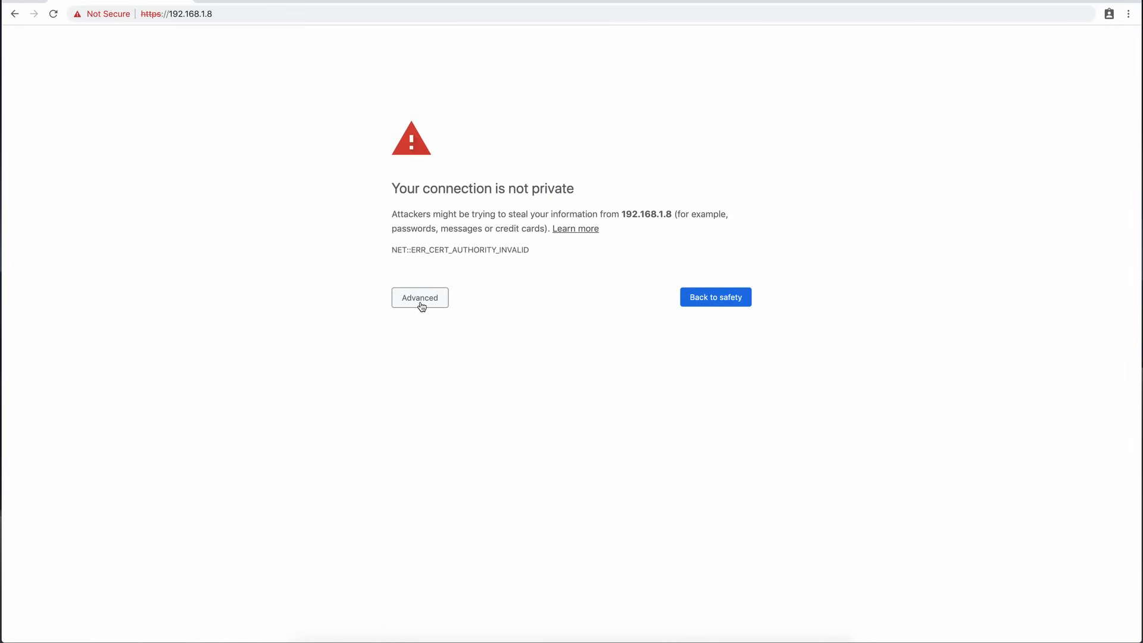
left_click(421, 303)
left_click(440, 392)
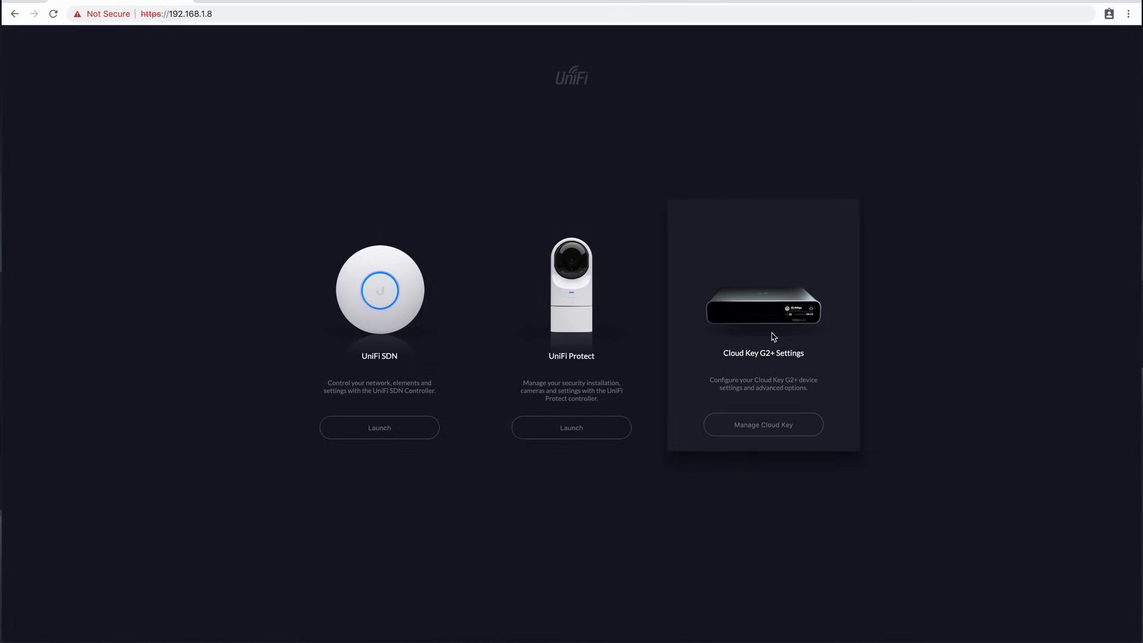
Log in to the Cloud Key G2+ settings with the default username and password, and replace the account password with a new one.
left_click(768, 423)
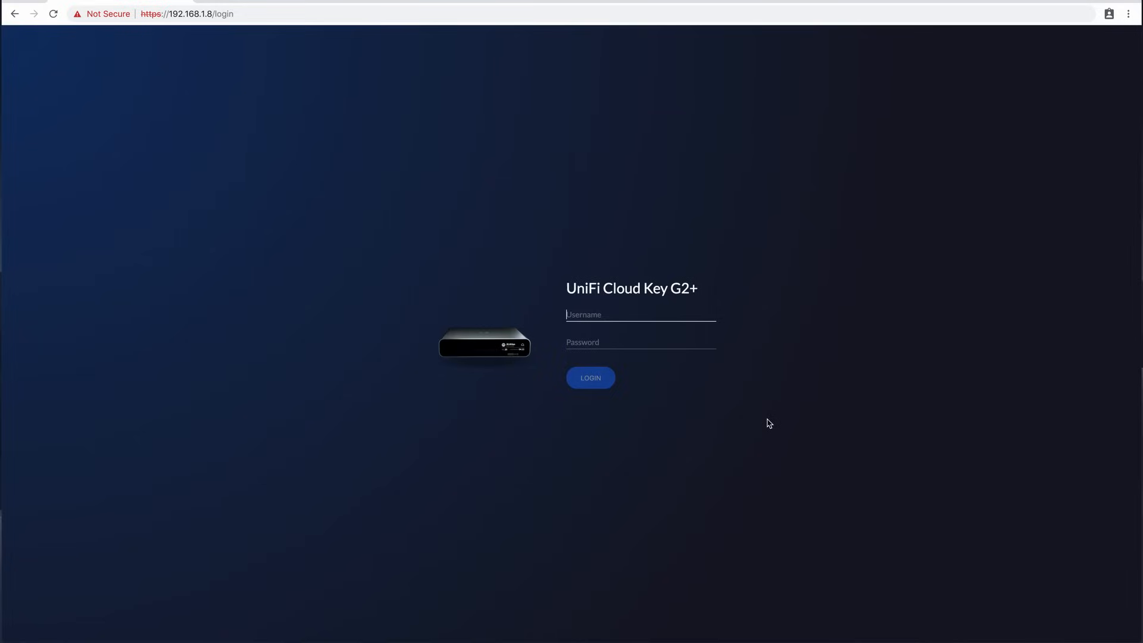
left_click(653, 310)
type("ubnt")
key("Tab")
type("ubnt")
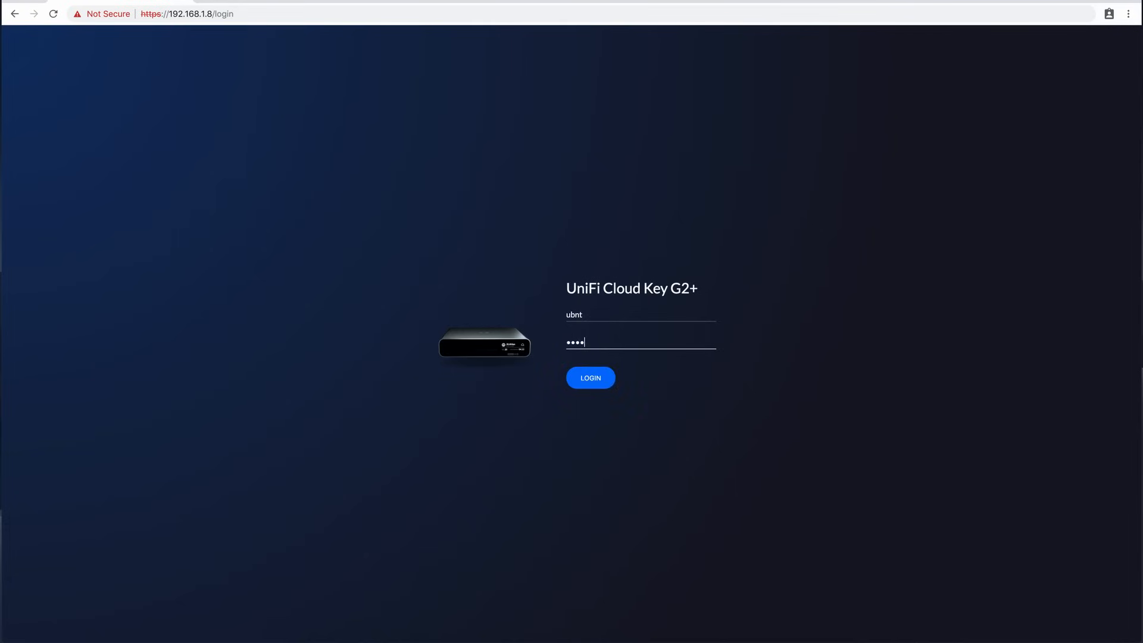
key("Return")
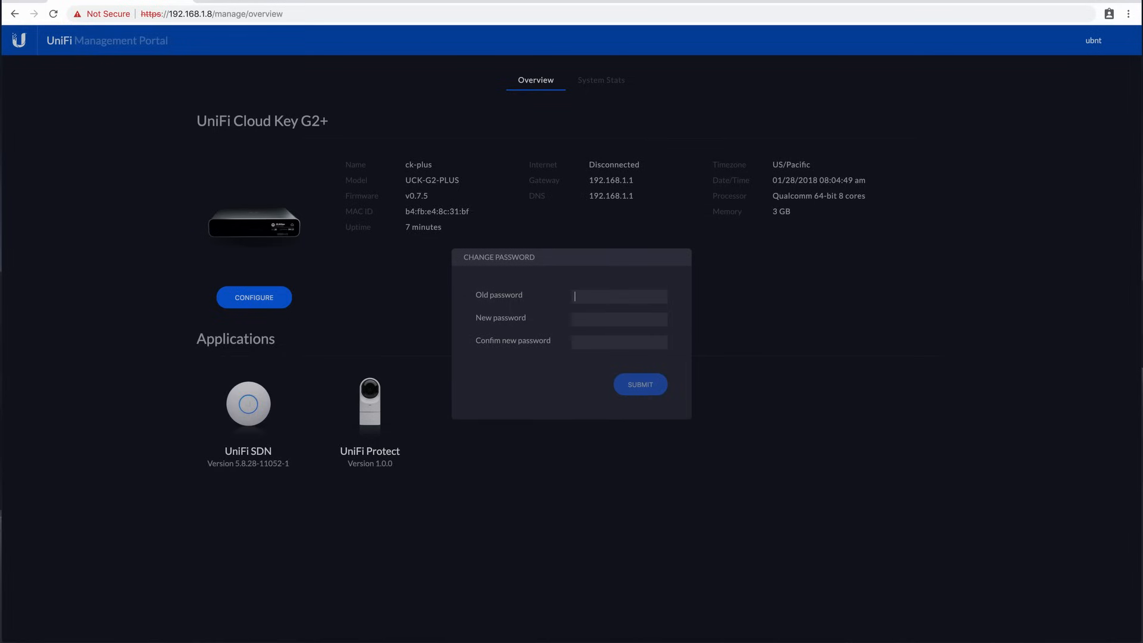
type("ubnt")
key("Tab")
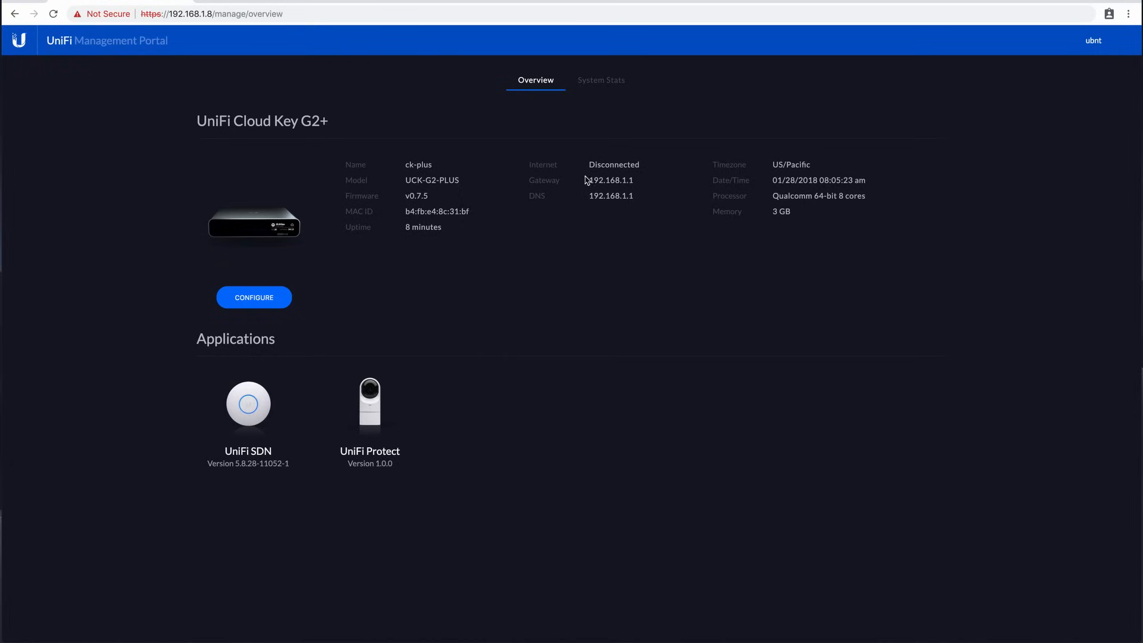
Review the Cloud Key's system stats and examine its general, network, firmware and controller configuration settings.
left_click(608, 87)
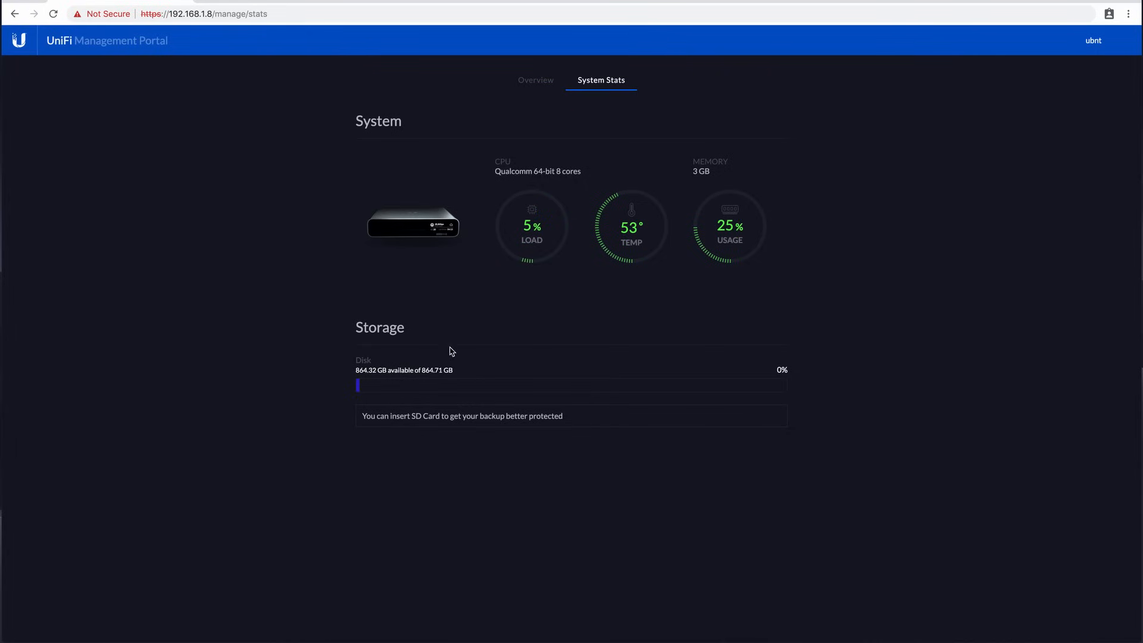
left_click(536, 79)
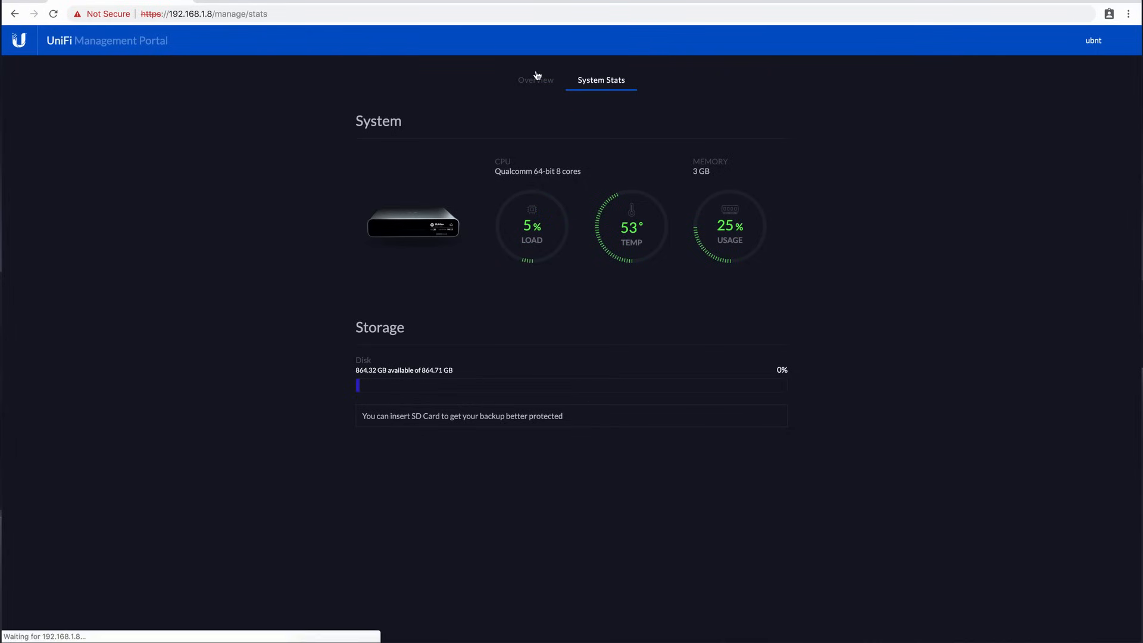
left_click(248, 296)
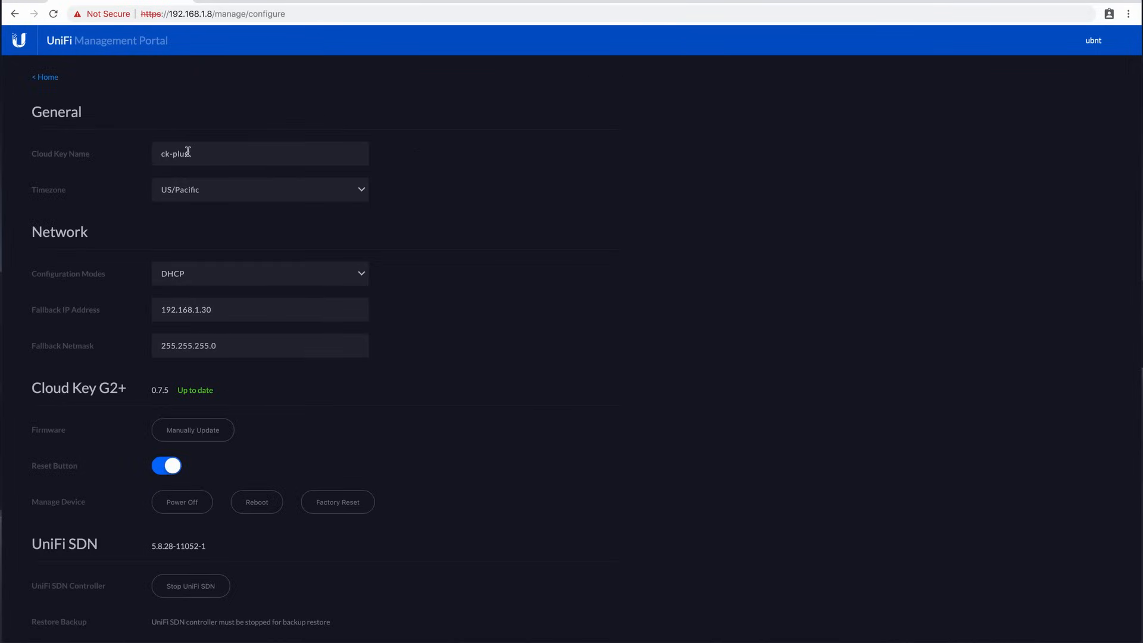
scroll(188, 151, "down", 3)
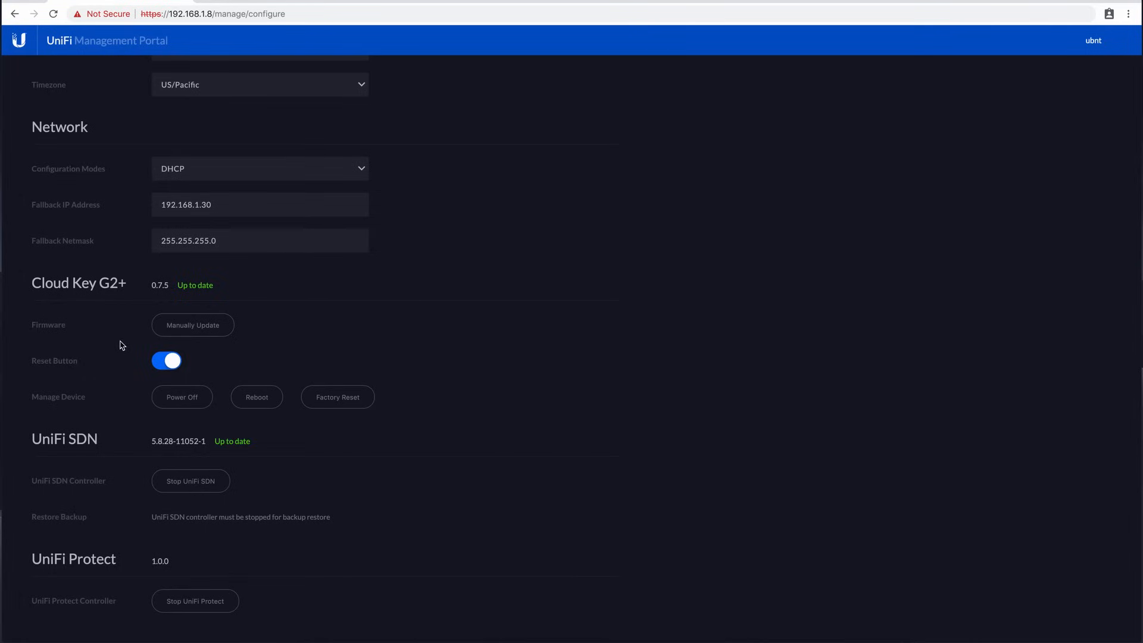
scroll(122, 345, "up", 2)
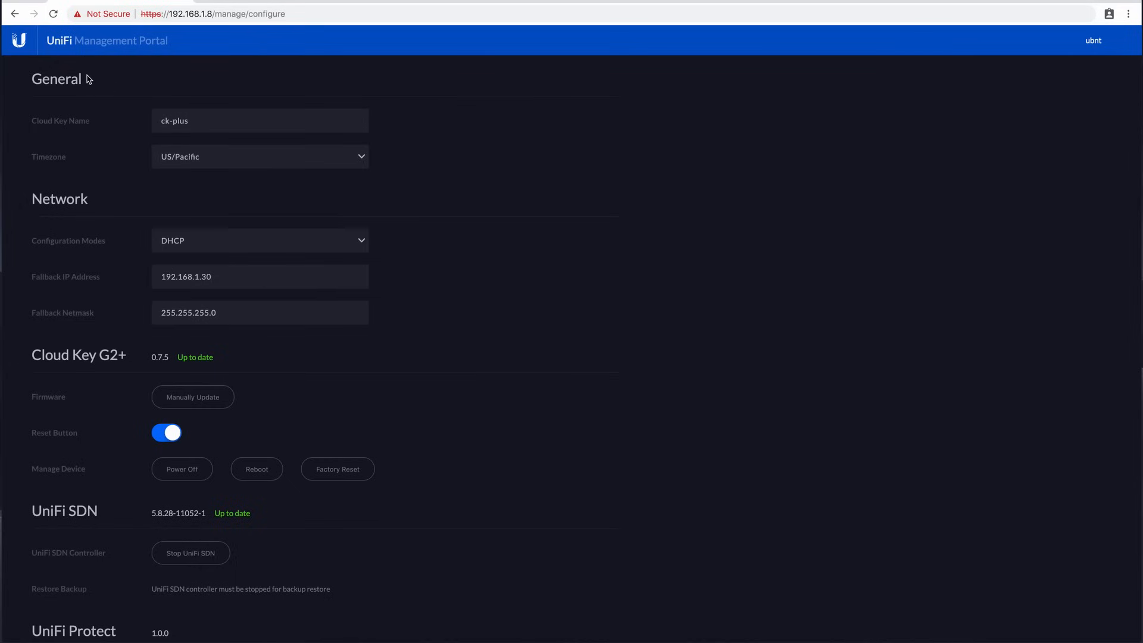
Return to the start page at 192.168.1.8 and launch the UniFi SDN controller.
left_click_drag(212, 20, 539, 14)
key("BackSpace")
key("Return")
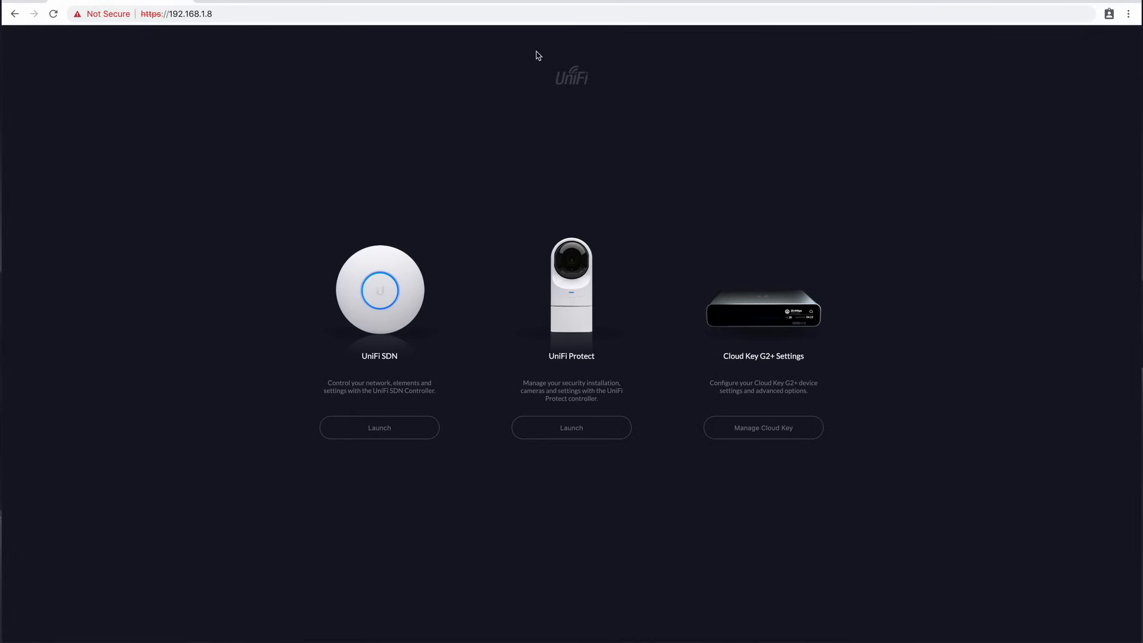
left_click(367, 424)
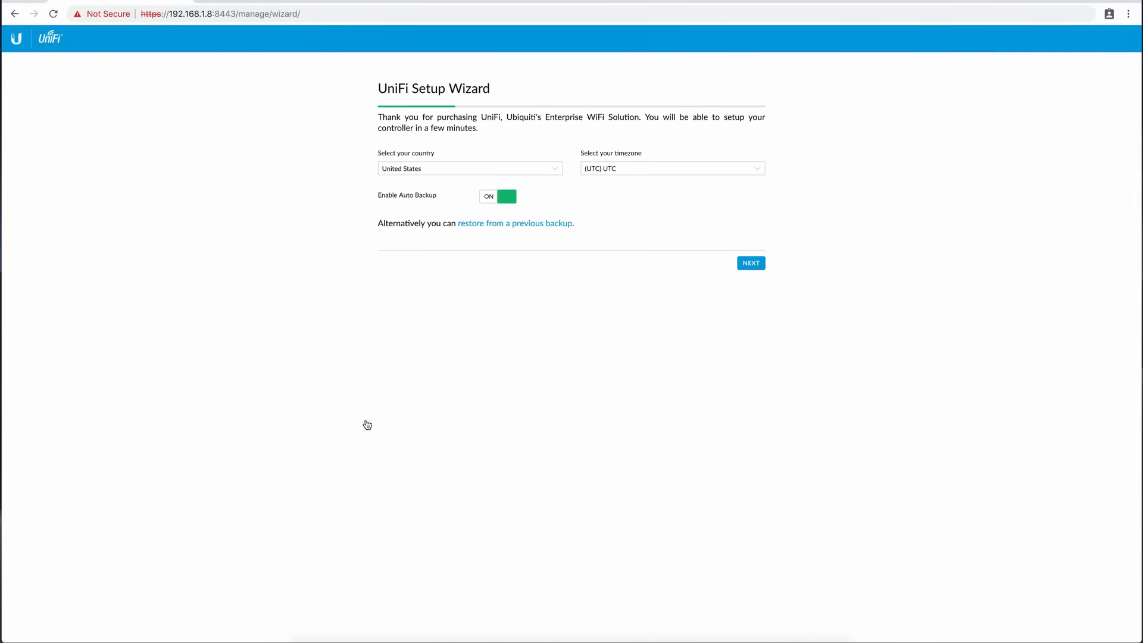
Set the country to United Kingdom in the setup wizard, keep the timezone at UTC, and continue to device configuration.
left_click(425, 168)
left_click(424, 159)
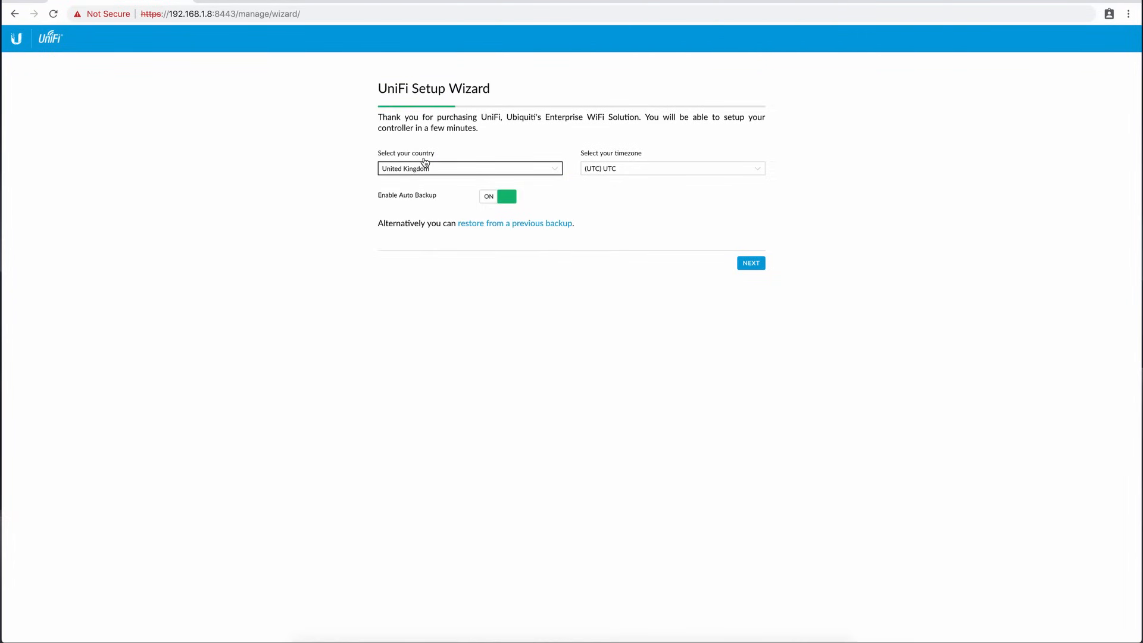
left_click(597, 169)
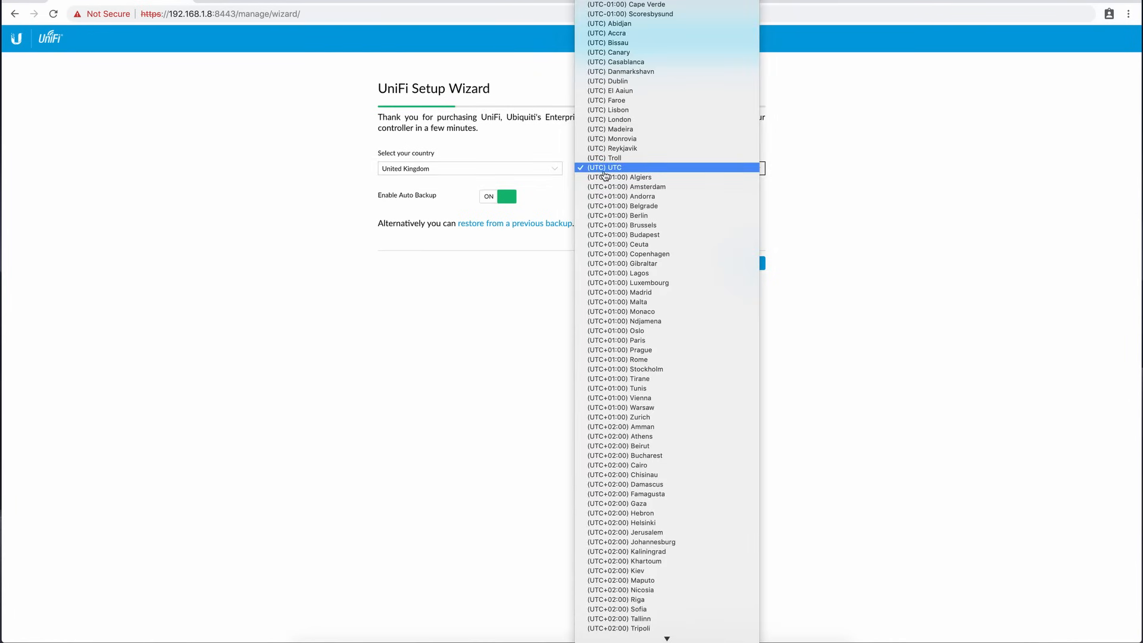
scroll(622, 262, "down", 3)
scroll(622, 262, "up", 6)
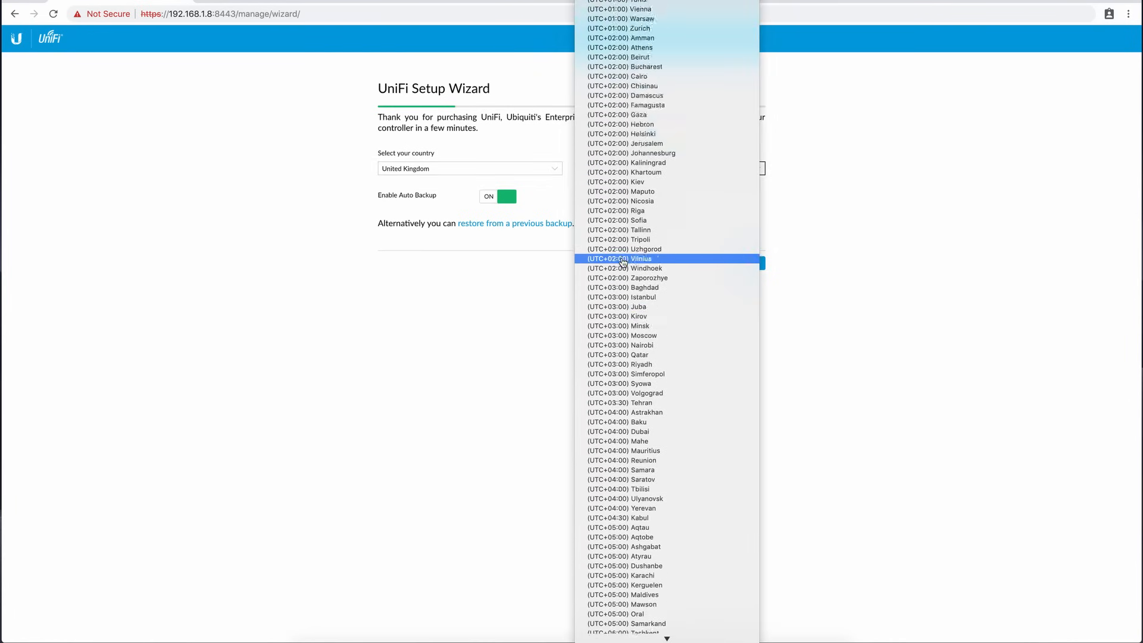
left_click(850, 246)
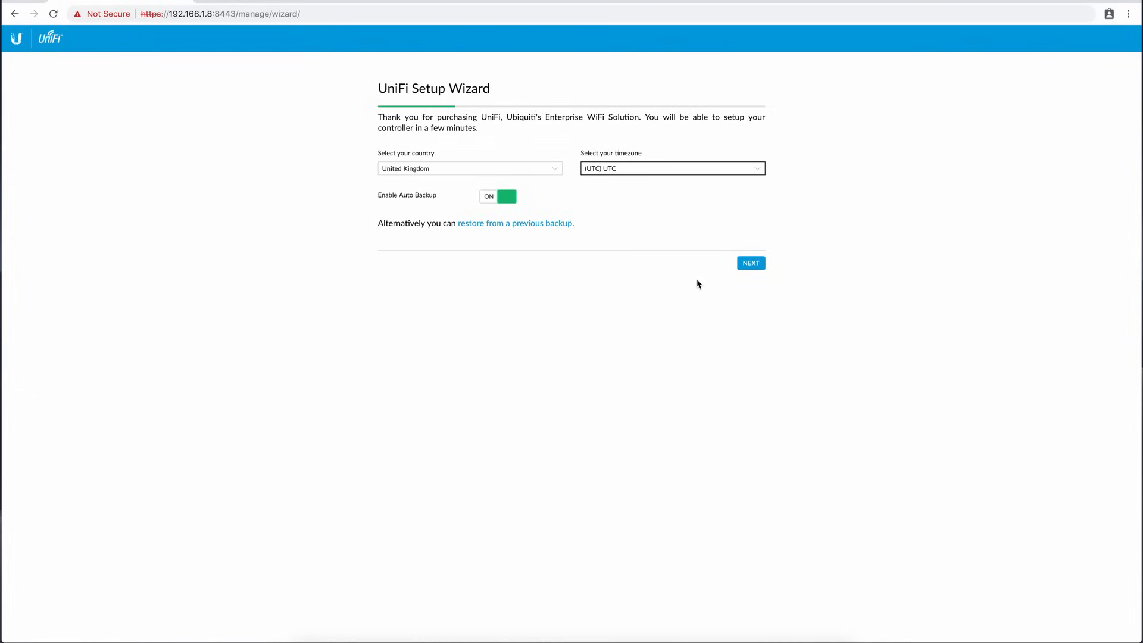
left_click(752, 263)
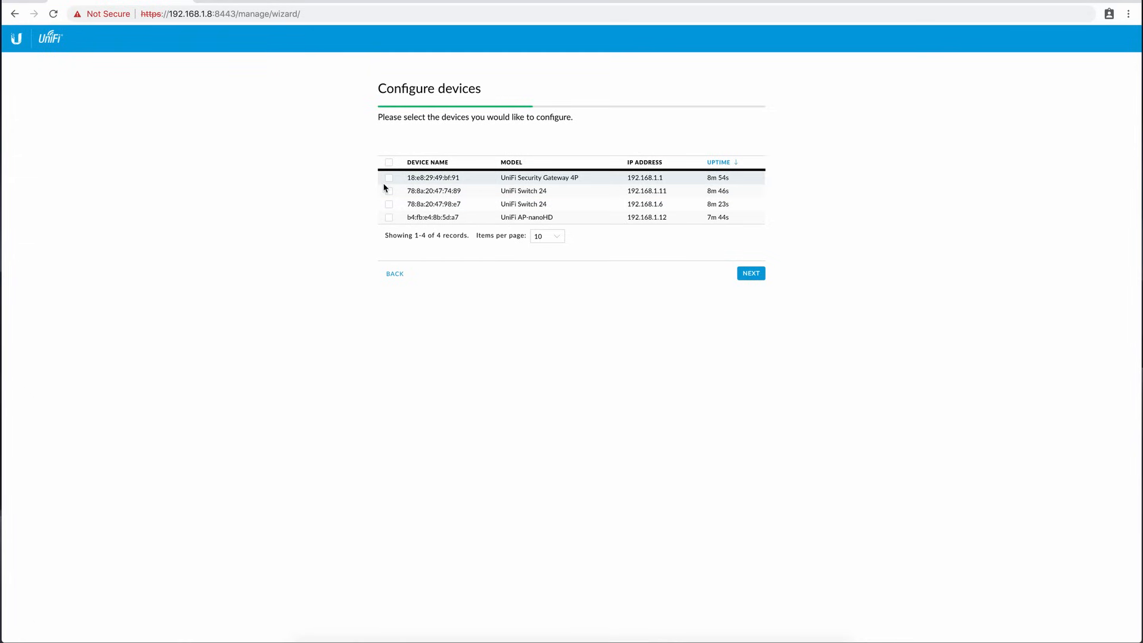
Select all listed devices for configuration, and set up WiFi with the secure SSID Ubnt_LAN and a security key.
left_click(389, 162)
left_click(749, 274)
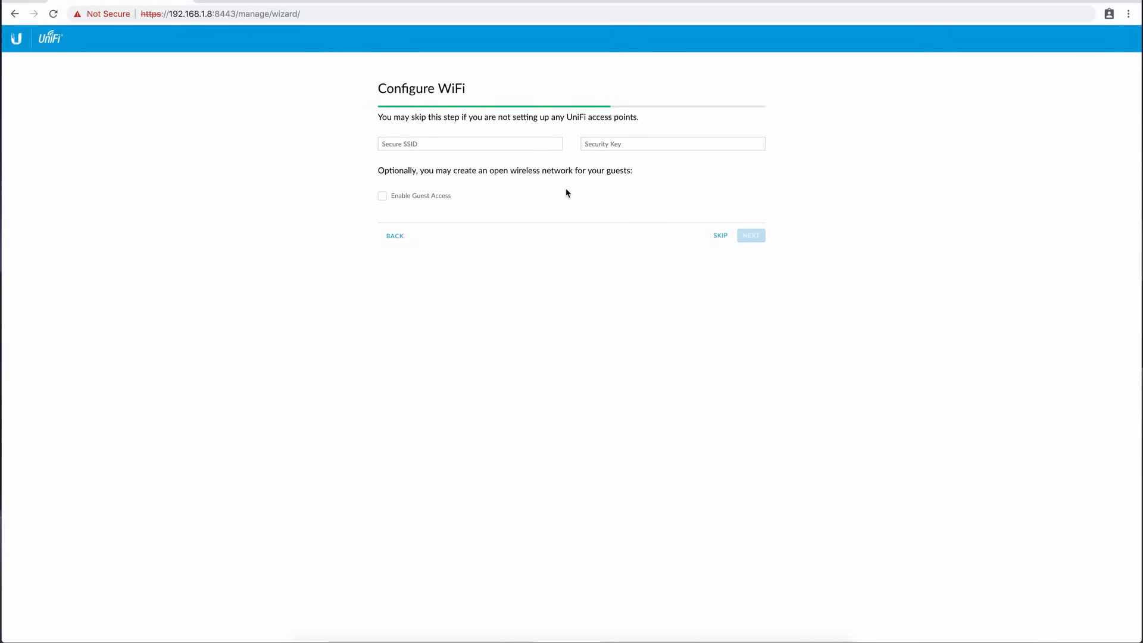
left_click(454, 143)
type("Ubnt")
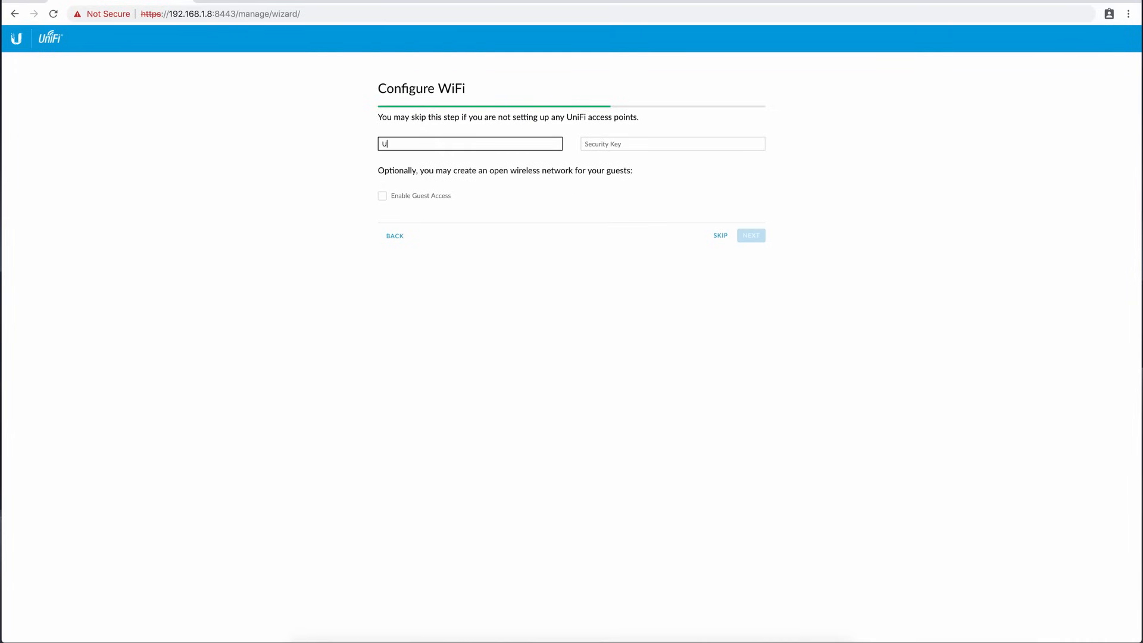
type("_LAN")
key("Tab")
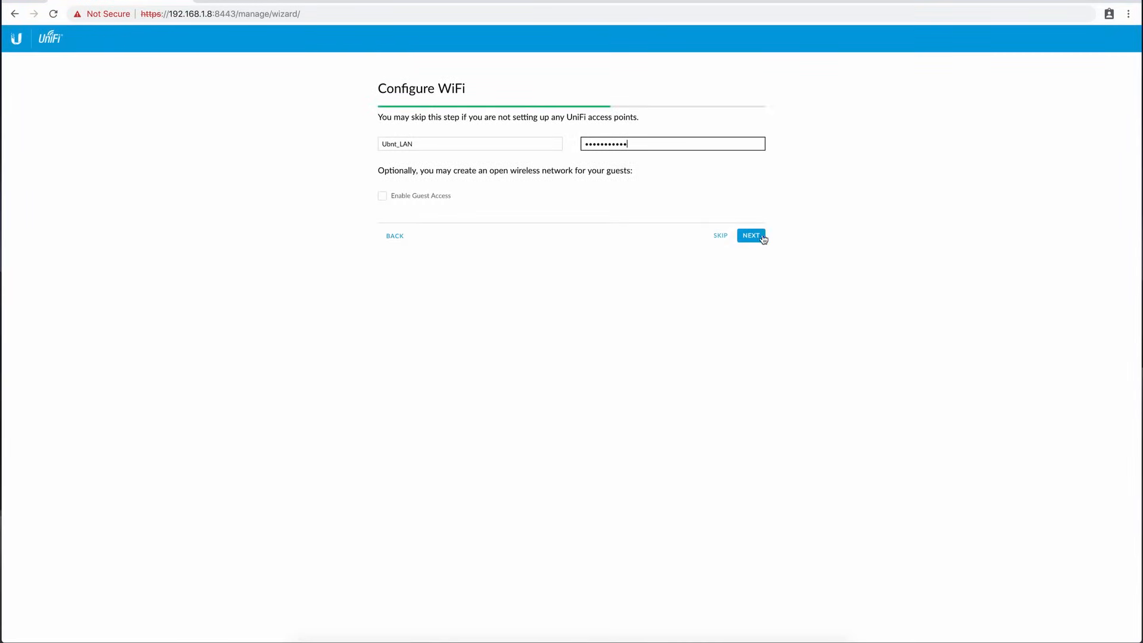
left_click(759, 238)
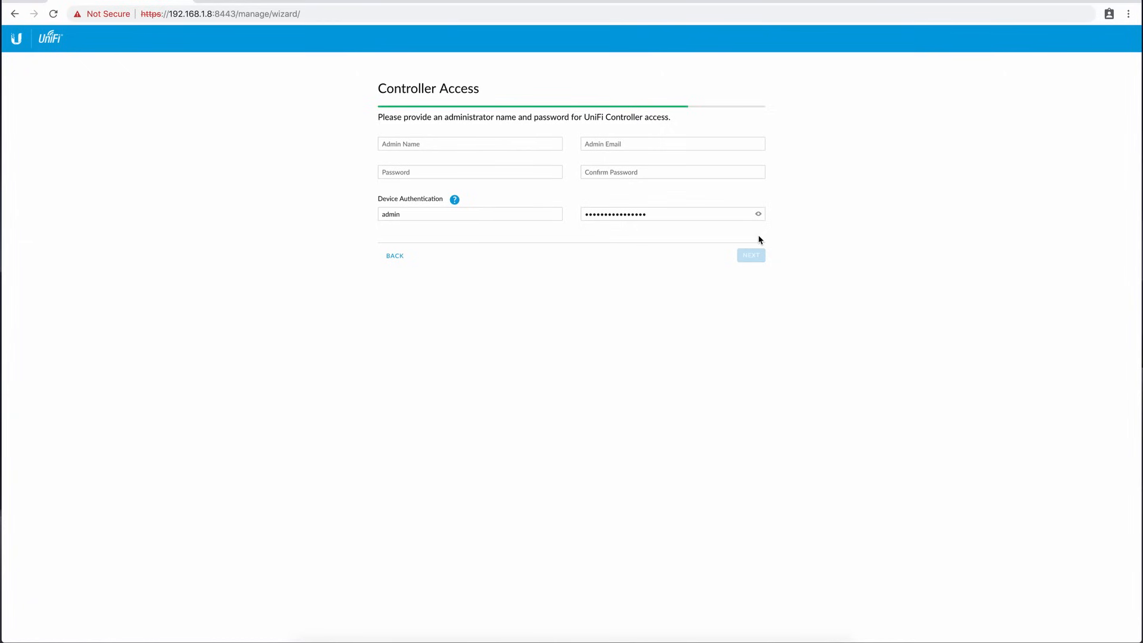
Fill in the controller administrator's name, e-mail and password, and finish the wizard without enabling cloud access.
left_click(491, 141)
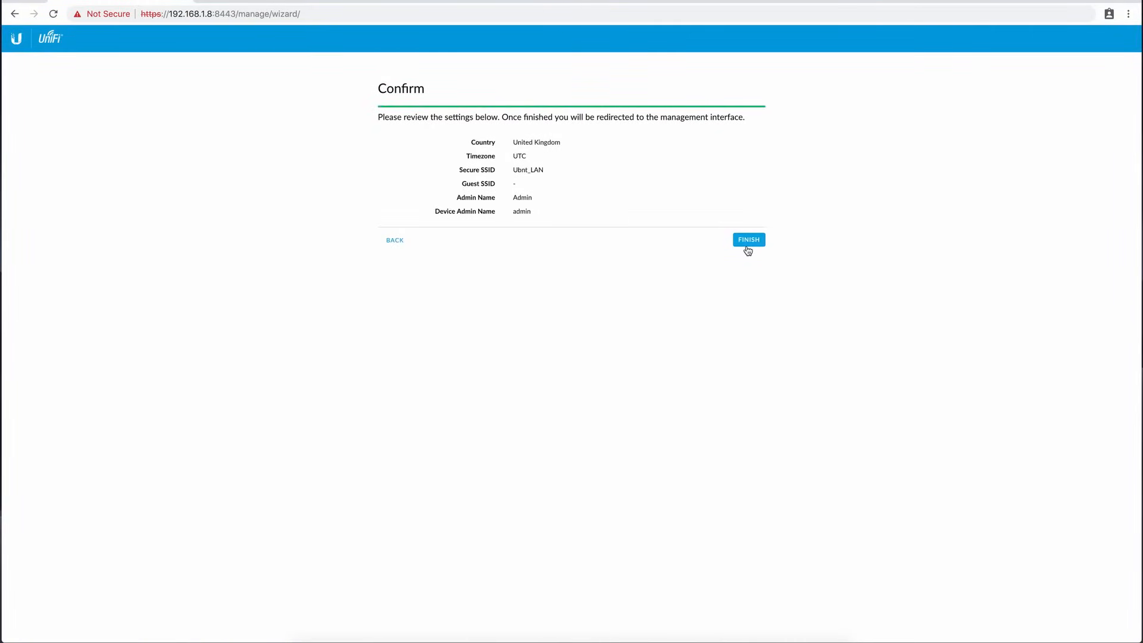
left_click(748, 243)
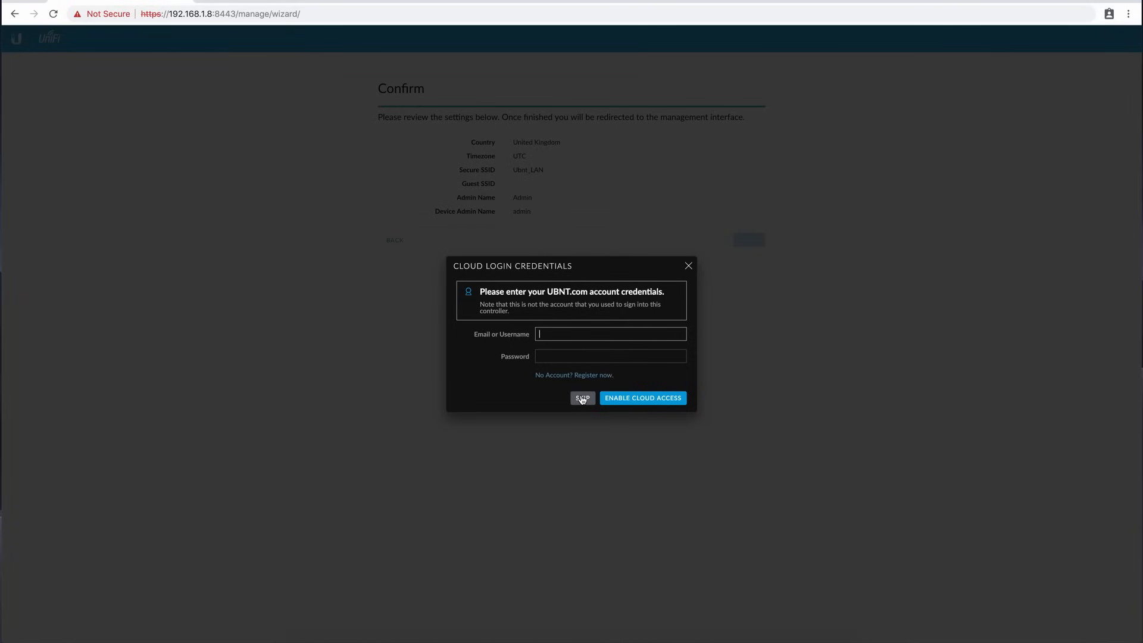
left_click(582, 397)
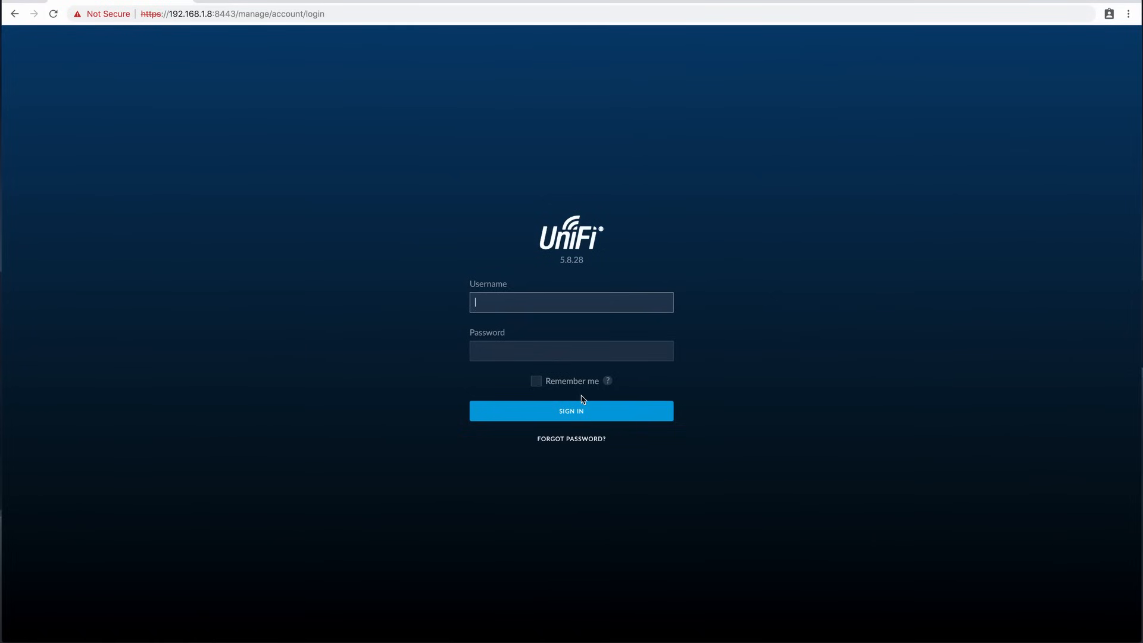
Sign in to the UniFi controller as Admin with the account password.
type("Admin")
key("Tab")
key("Return")
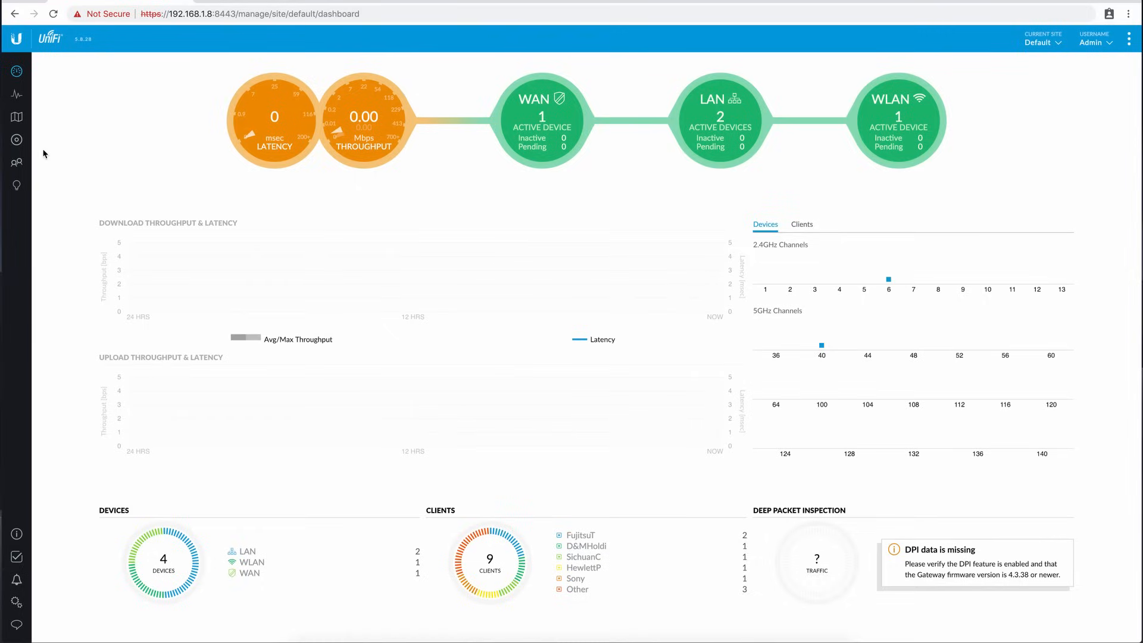
Check the connection status of the adopted devices and review the dashboard's latency and throughput.
left_click(16, 141)
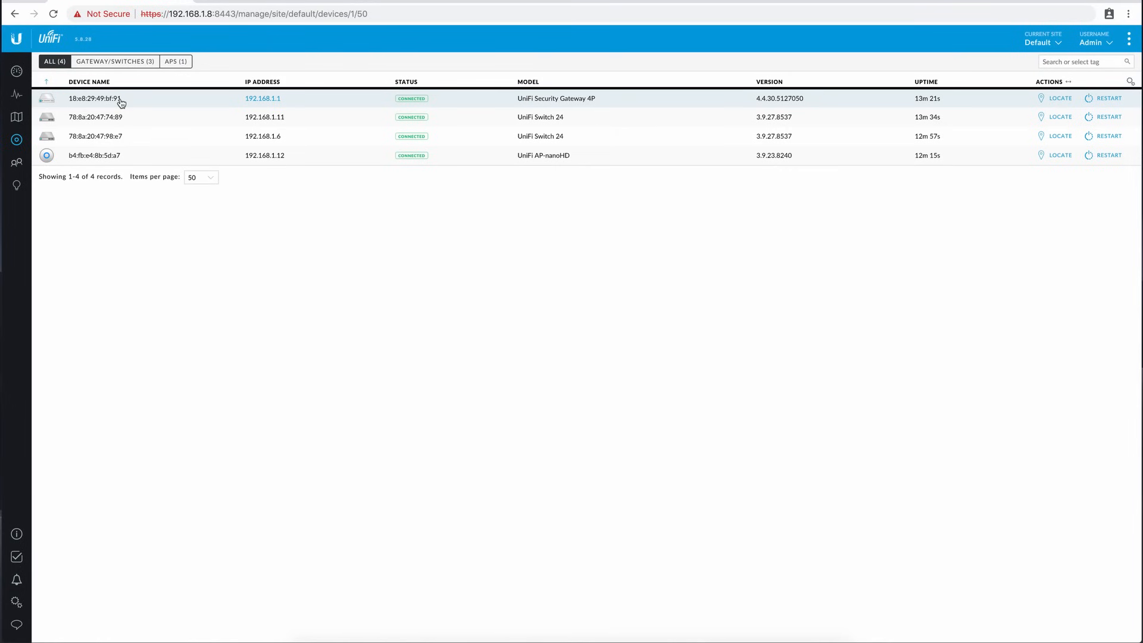
left_click(16, 72)
mouse_move(284, 125)
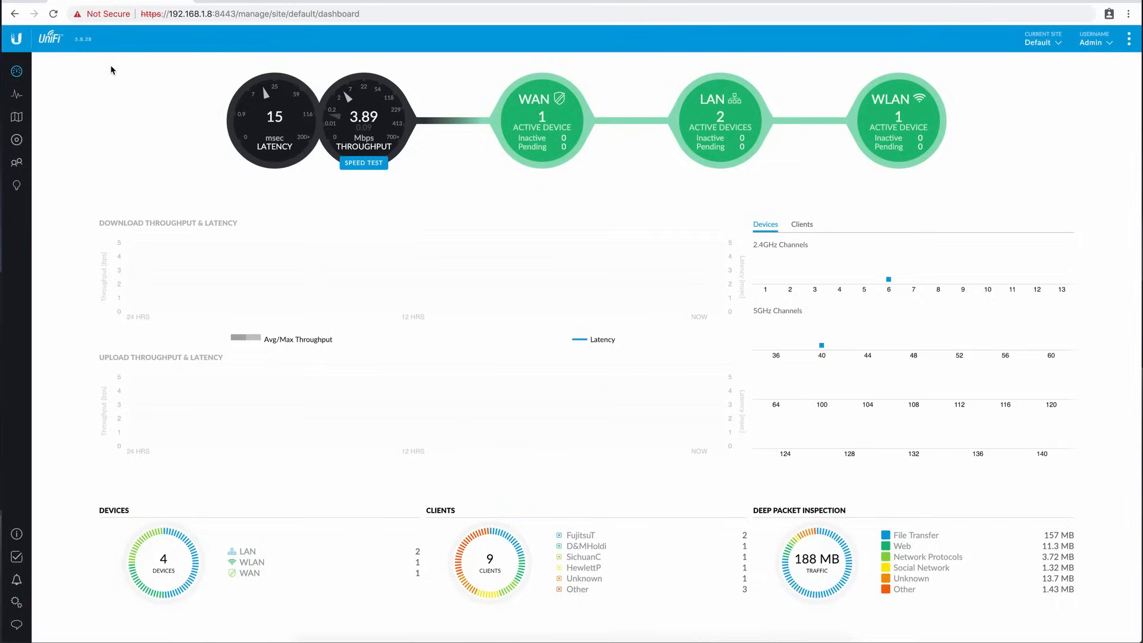
Test the internet connection by loading google.com in a new browser tab, and return to the controller dashboard.
key("ctrl+t")
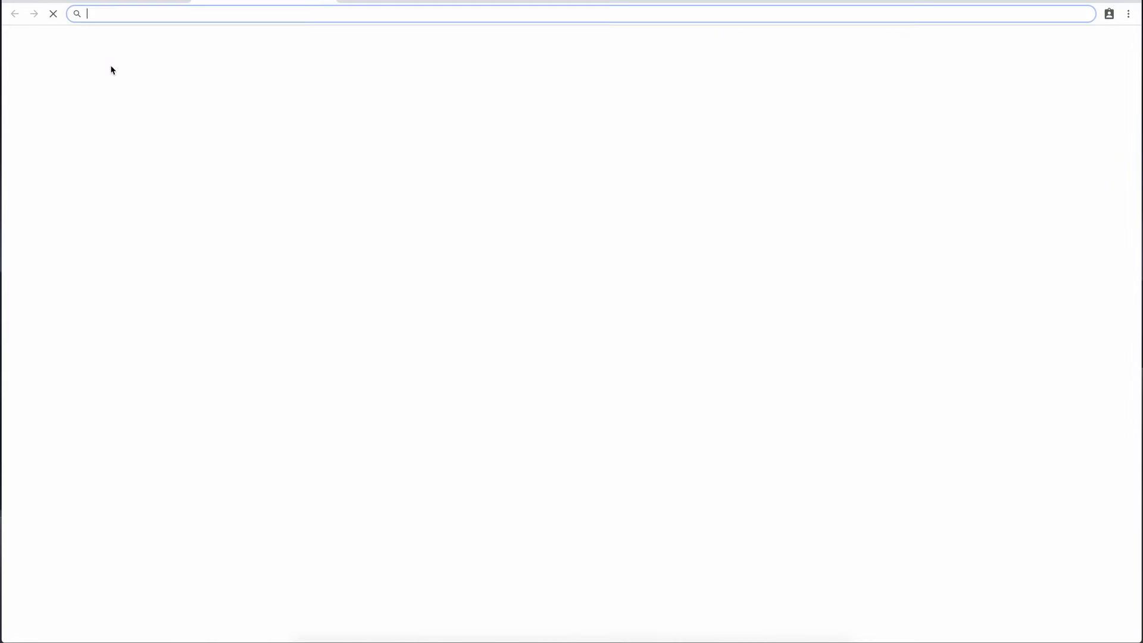
type("google.com")
key("Return")
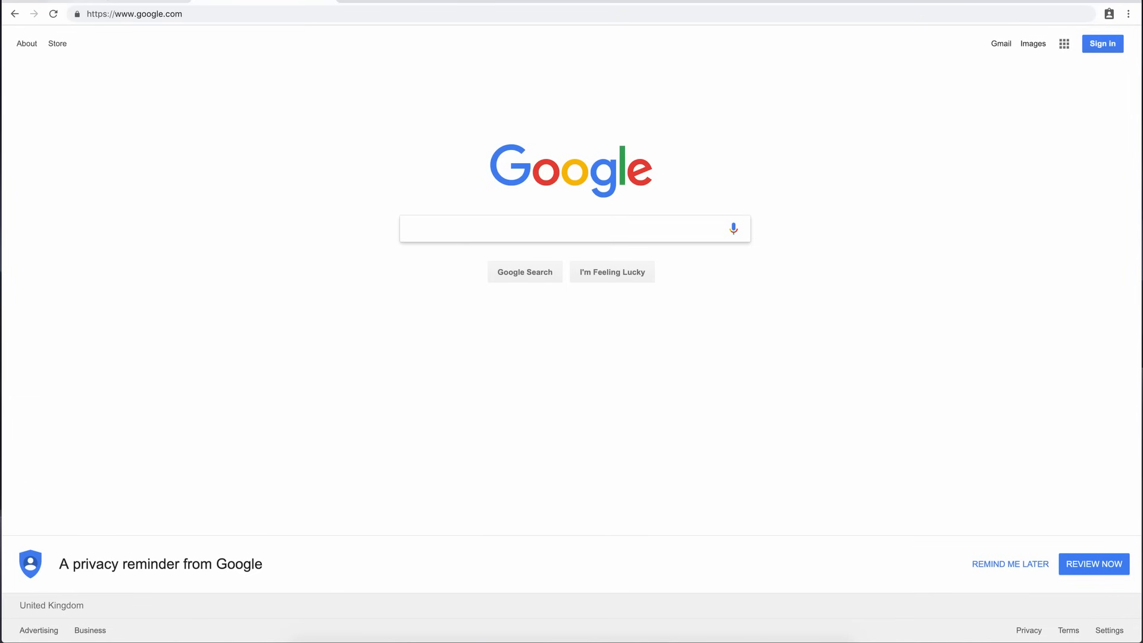
left_click(112, 1)
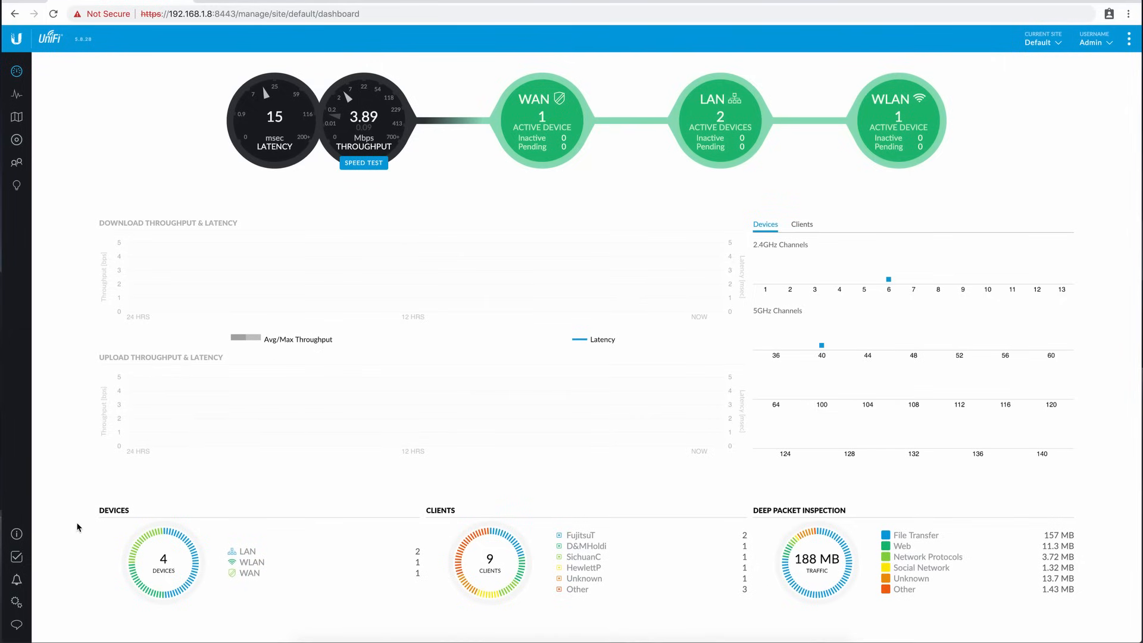
Open the WAN network's settings and review the available IPv4 connection types without changing PPPoE.
left_click(17, 603)
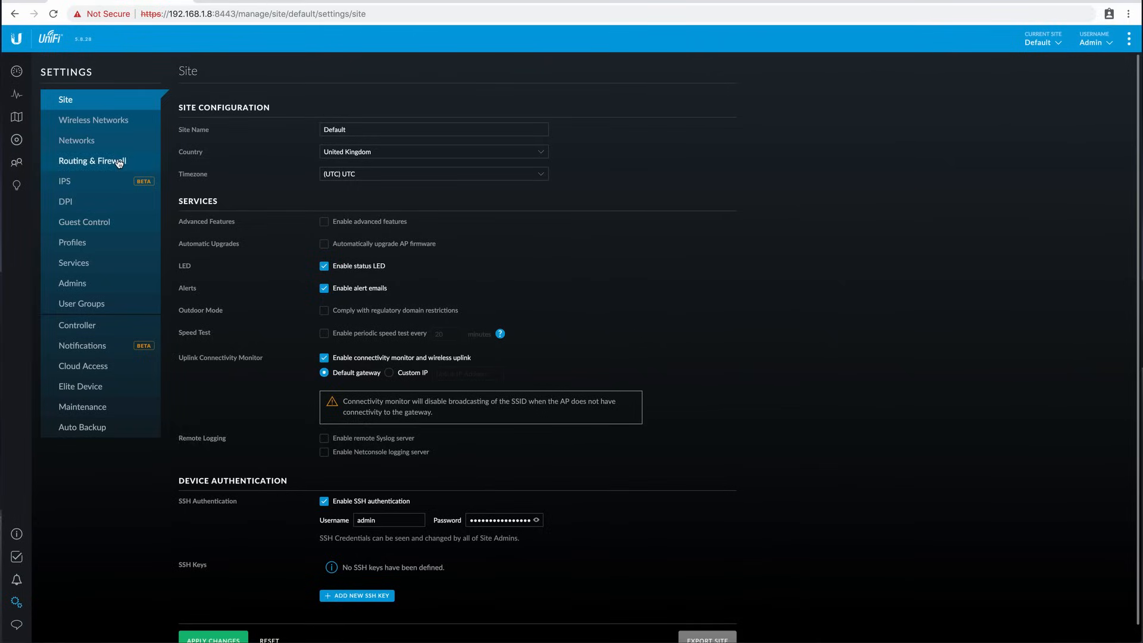
left_click(107, 141)
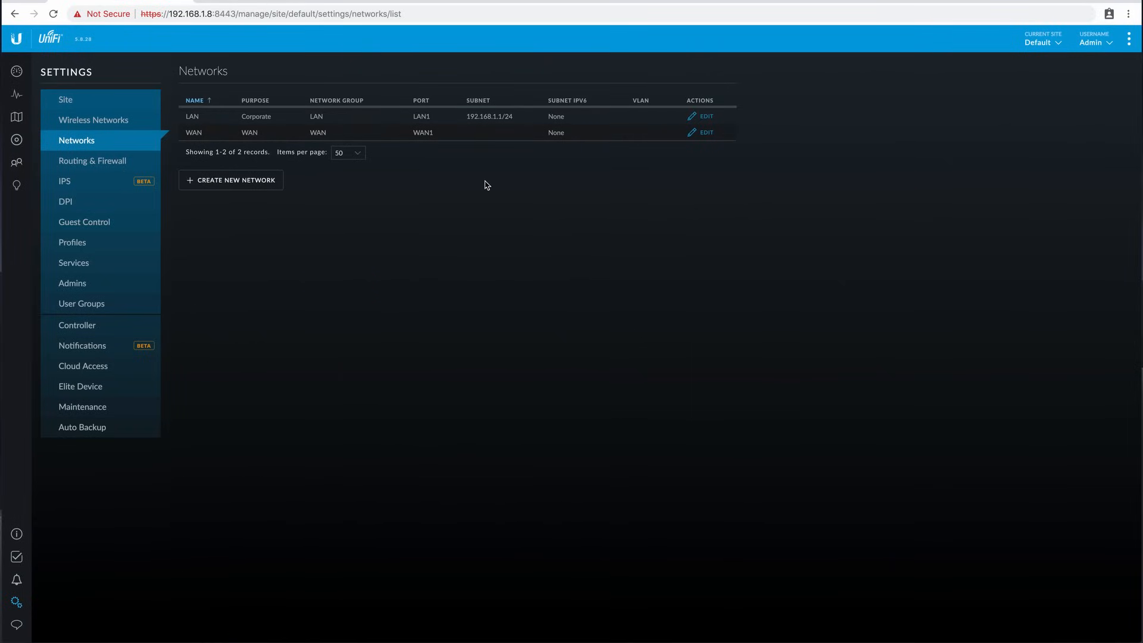
left_click(705, 134)
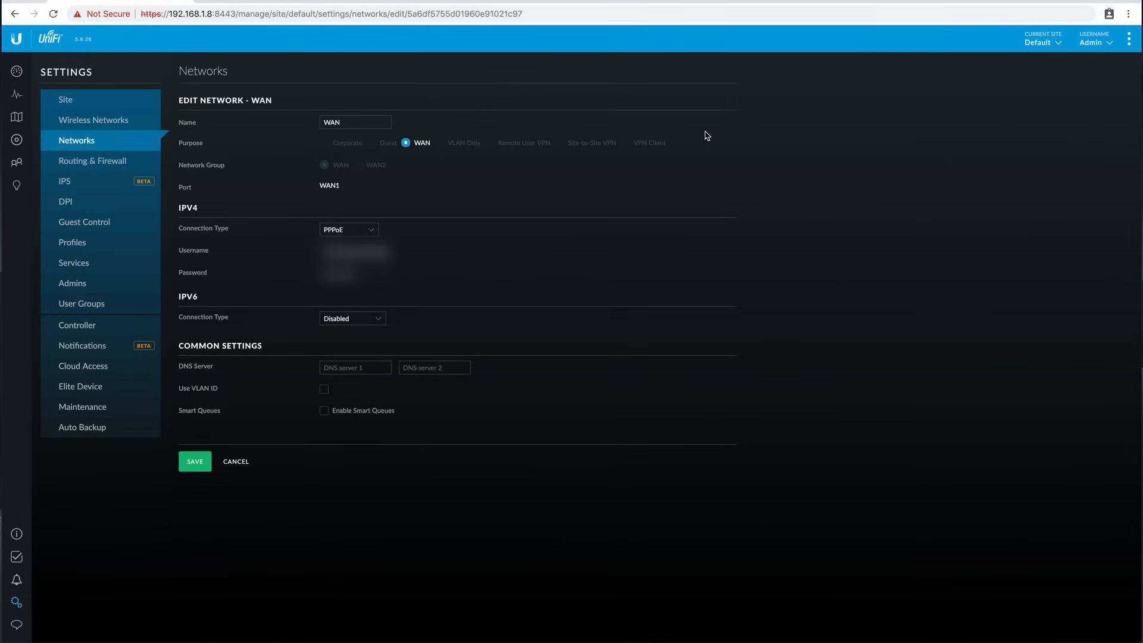
left_click(351, 231)
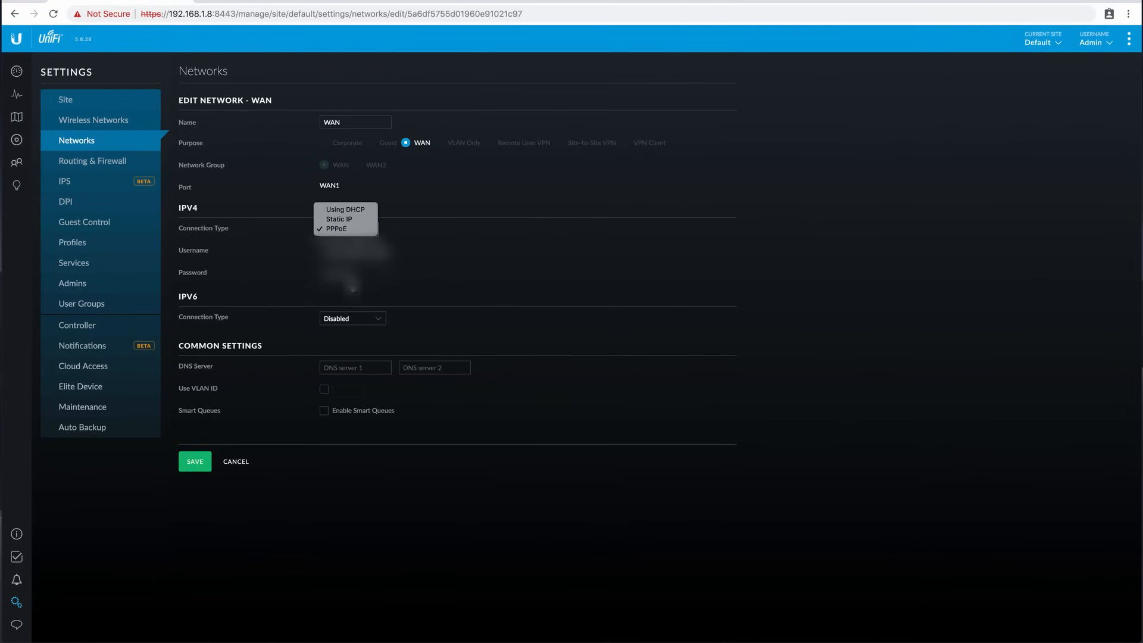
left_click(495, 275)
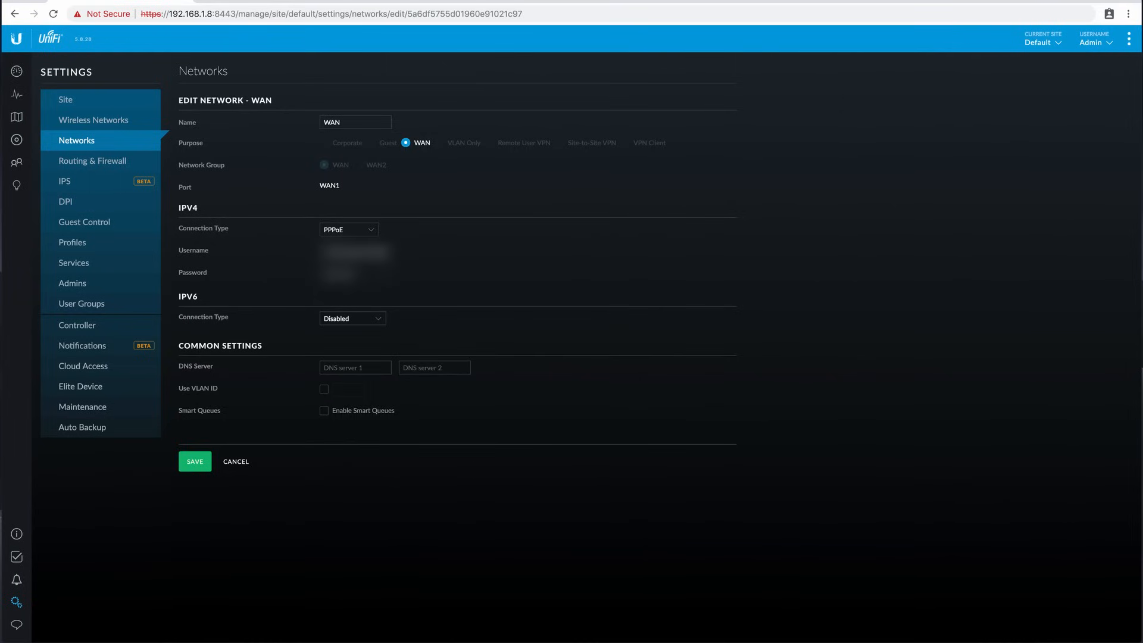
Load 192.168.1.8 in a new browser tab and sign in to the Cloud Key G2+ management portal with the ubnt account's credentials.
left_click(340, 2)
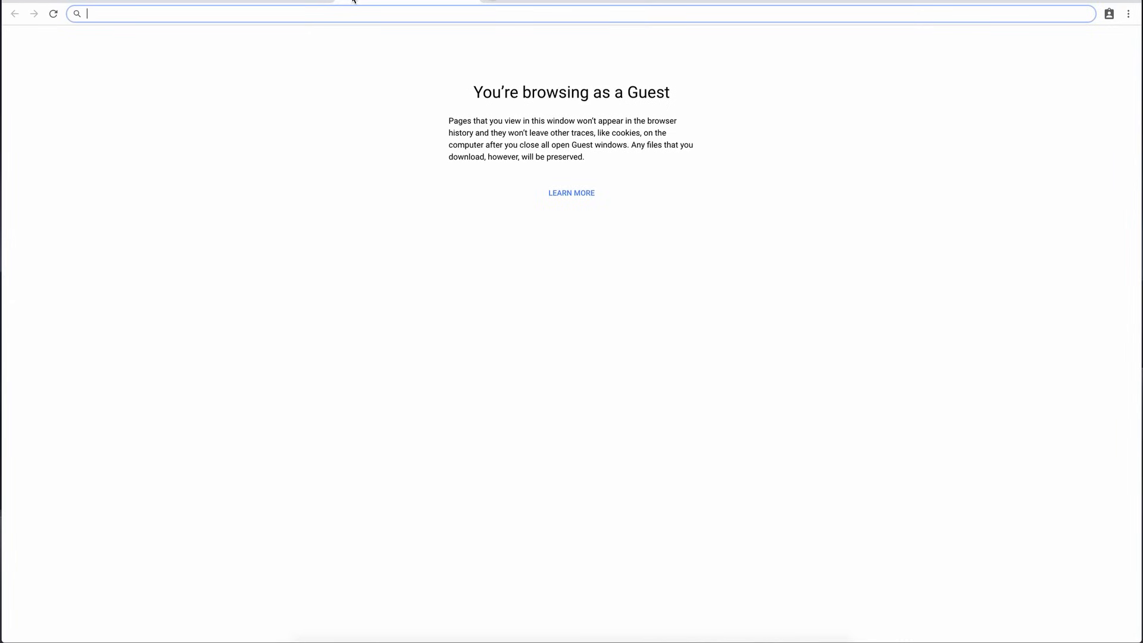
type("1")
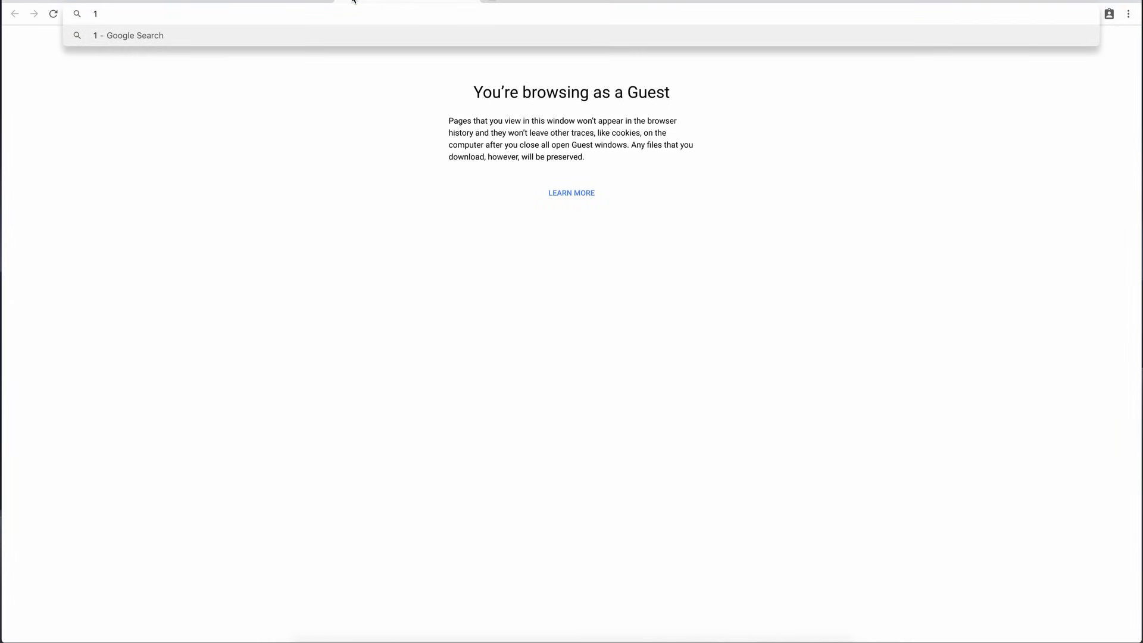
type("92.168.1")
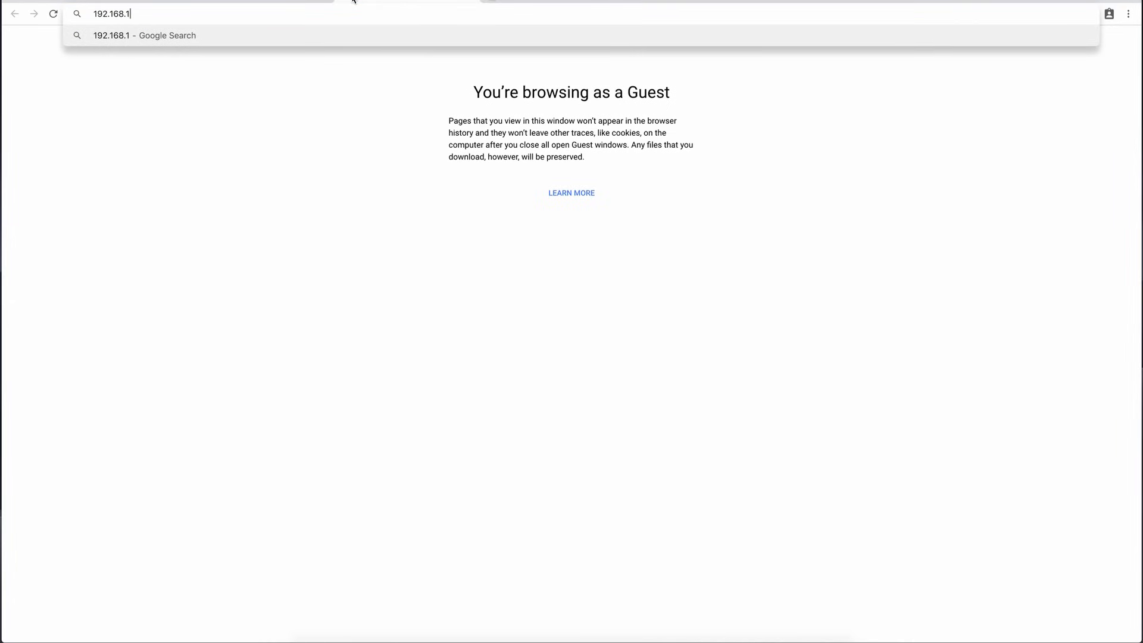
type(".8")
key("Return")
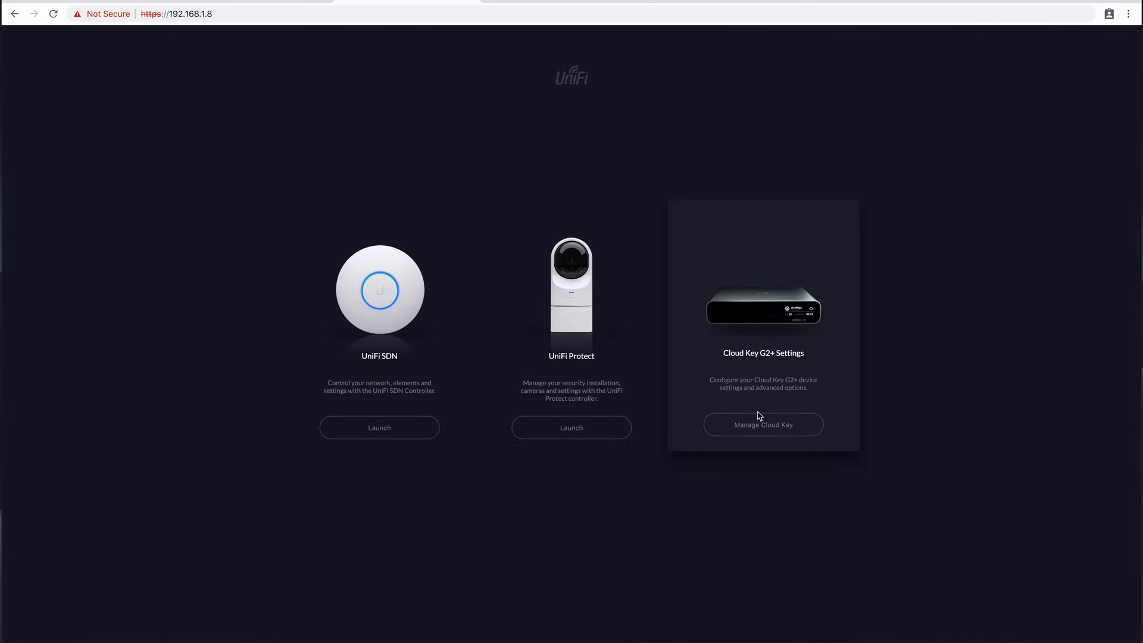
left_click(757, 421)
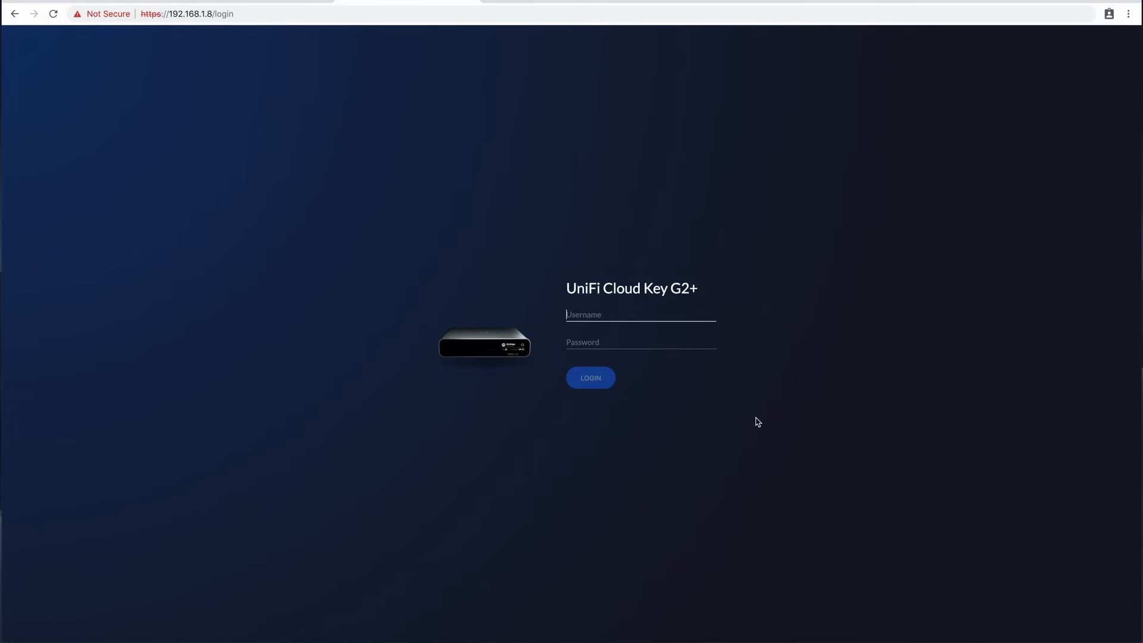
type("u")
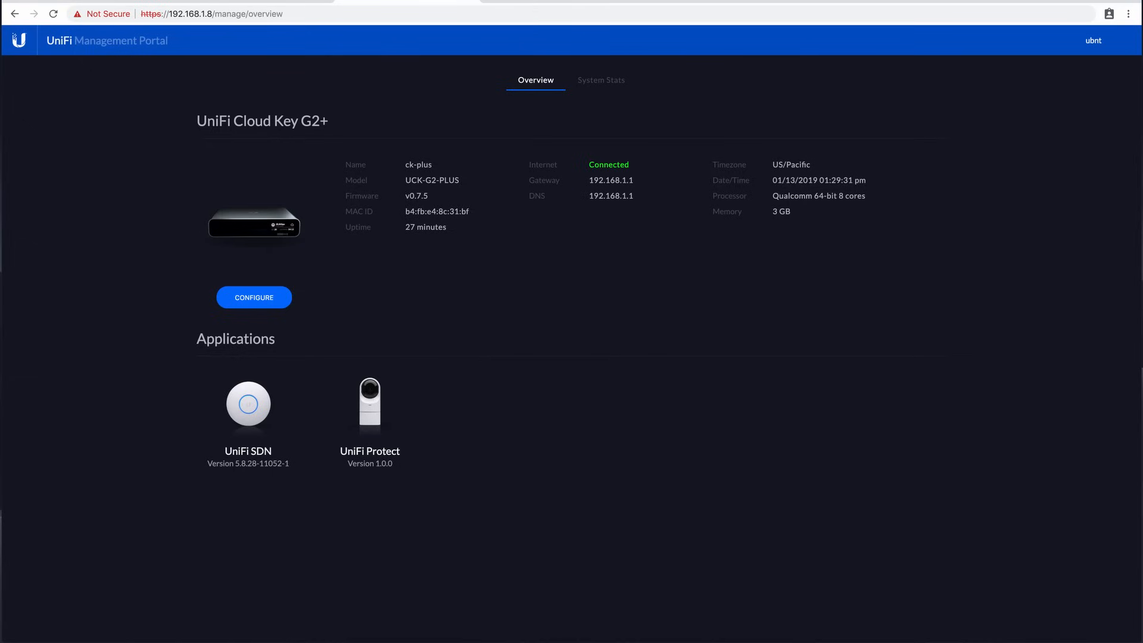
Open the Cloud Key's configuration page and check the firmware and UniFi SDN versions for available updates.
left_click(254, 297)
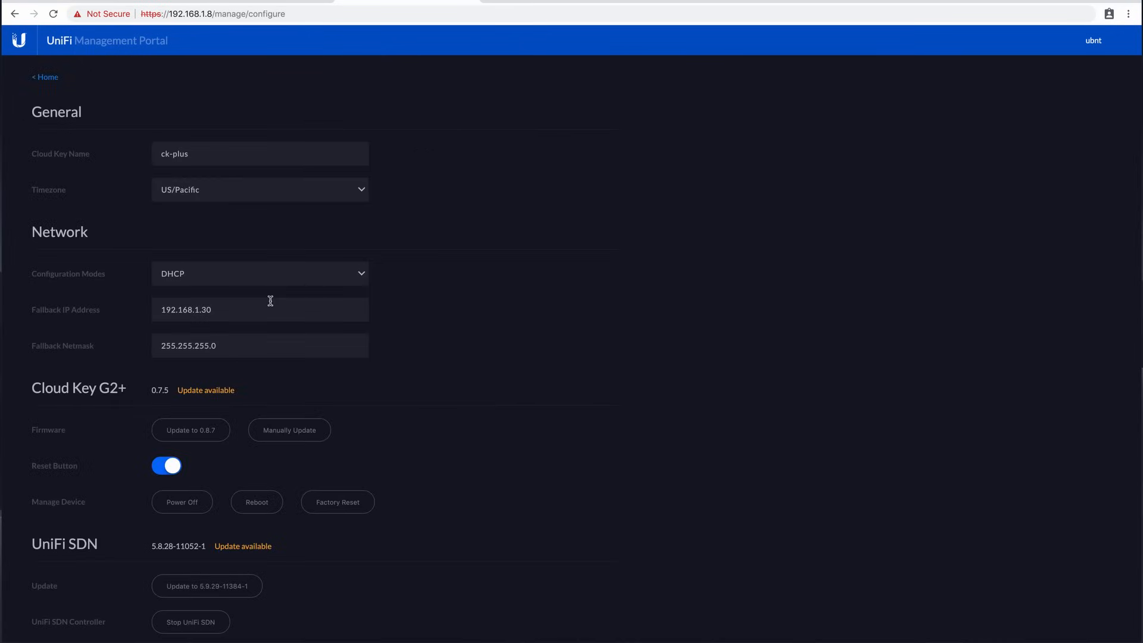
scroll(247, 396, "down", 2)
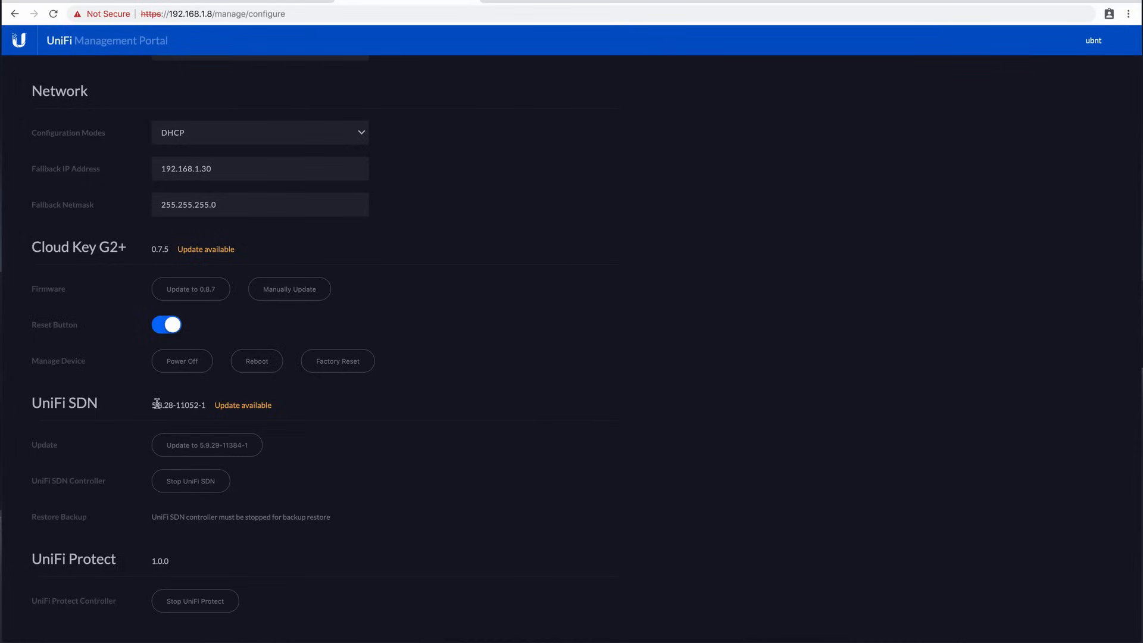
left_click_drag(157, 404, 168, 405)
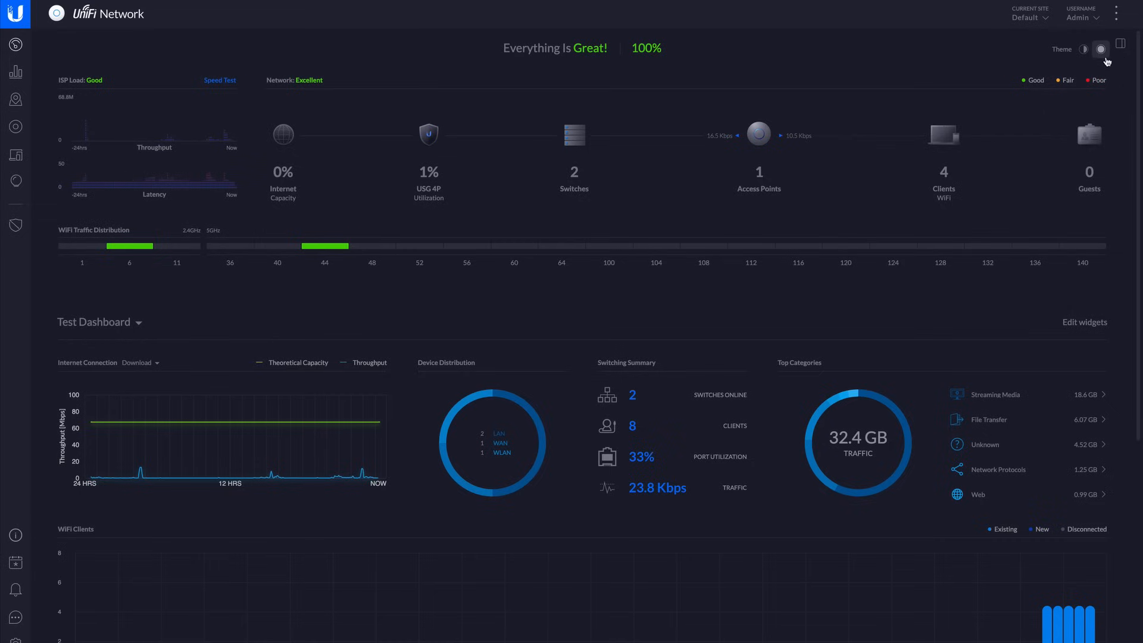
Compare the UniFi Network dashboard's light and dark themes, and review its health, throughput and WiFi client widgets in dark mode.
left_click(1083, 49)
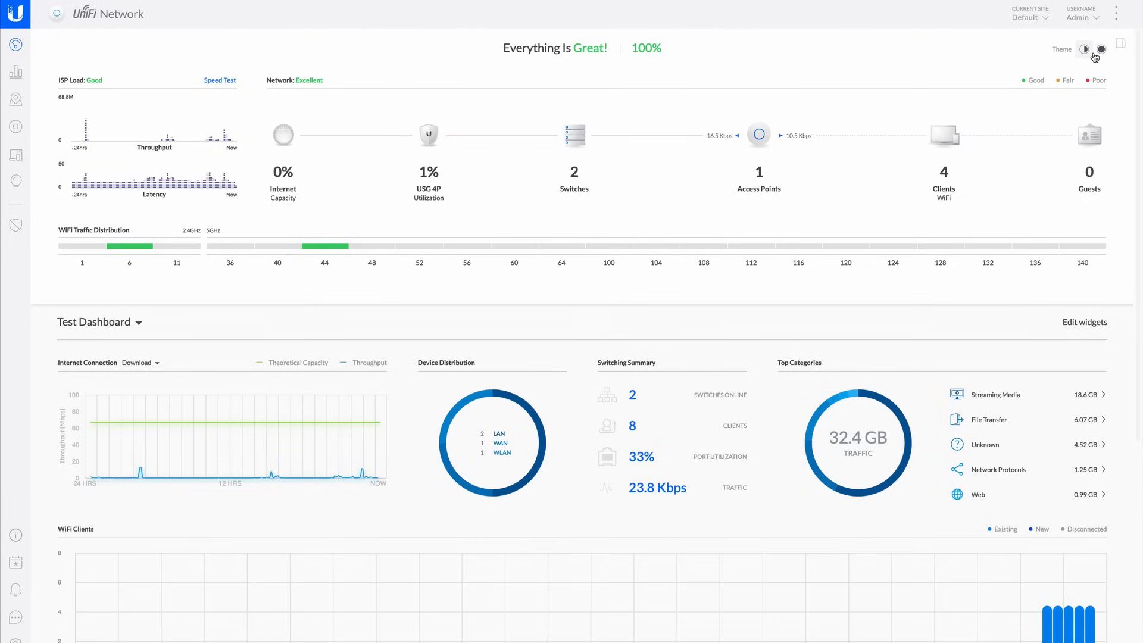
left_click(1101, 50)
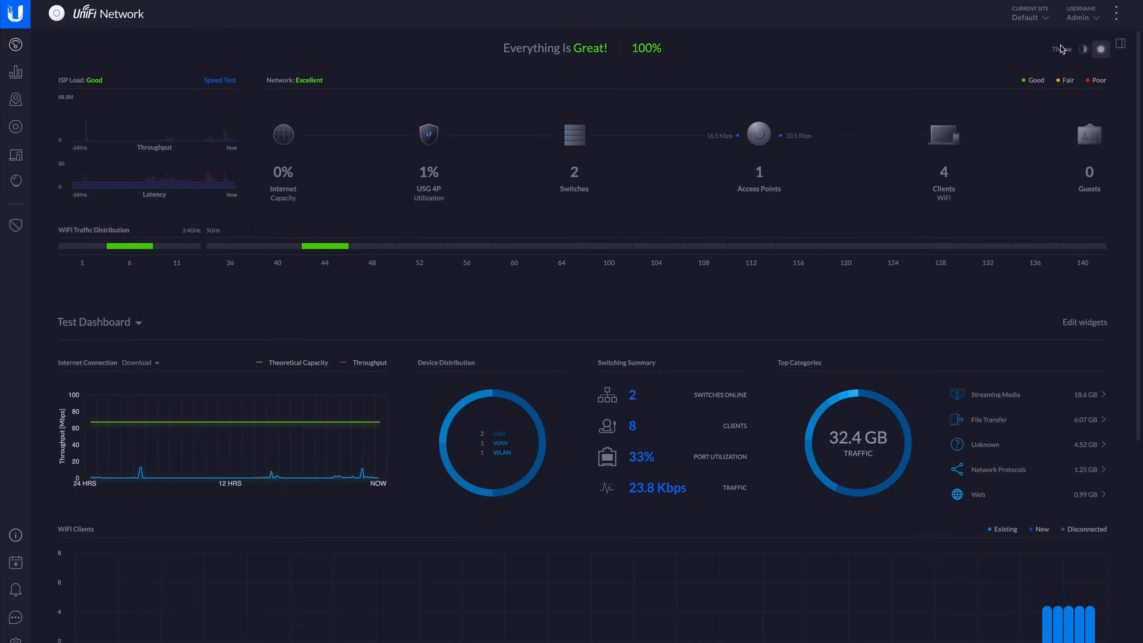
mouse_move(630, 48)
mouse_move(142, 169)
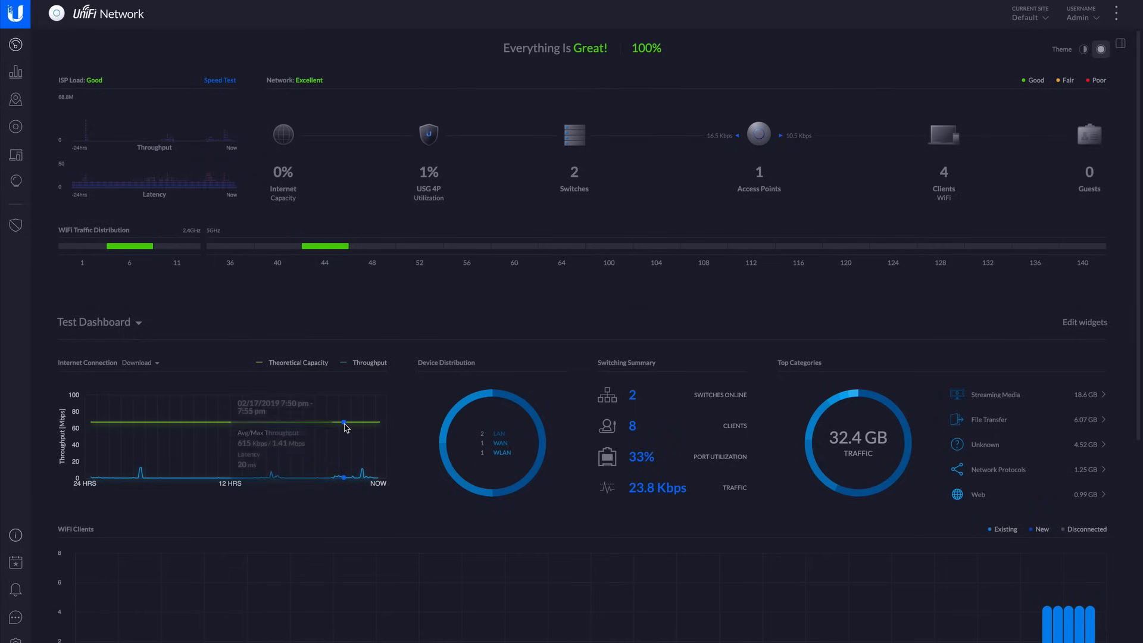
scroll(268, 417, "down", 4)
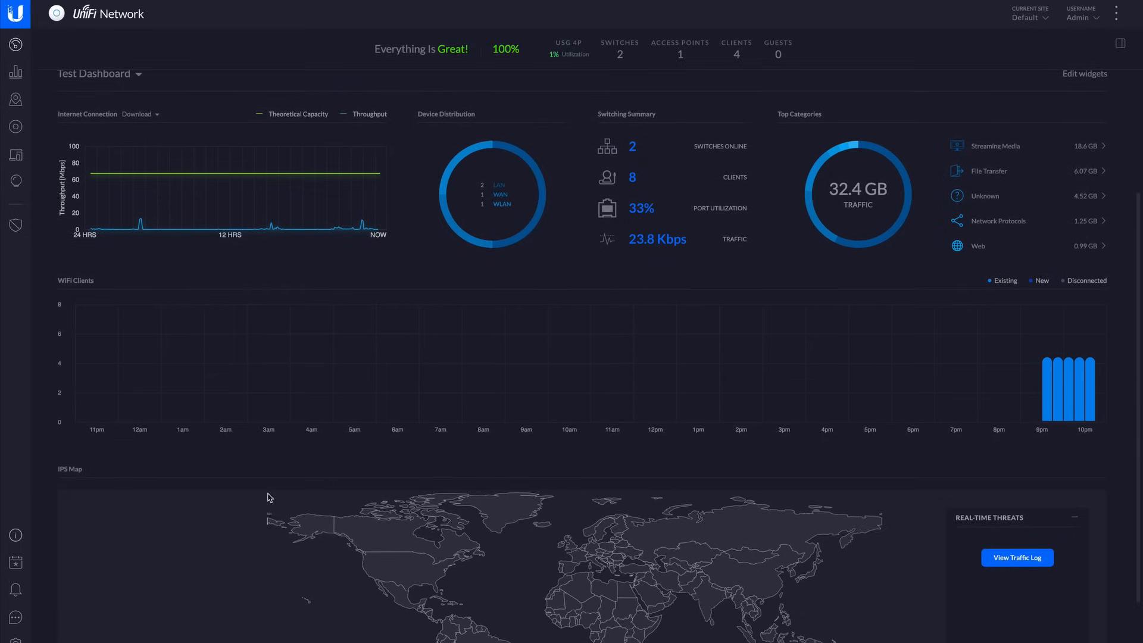
scroll(307, 416, "up", 1)
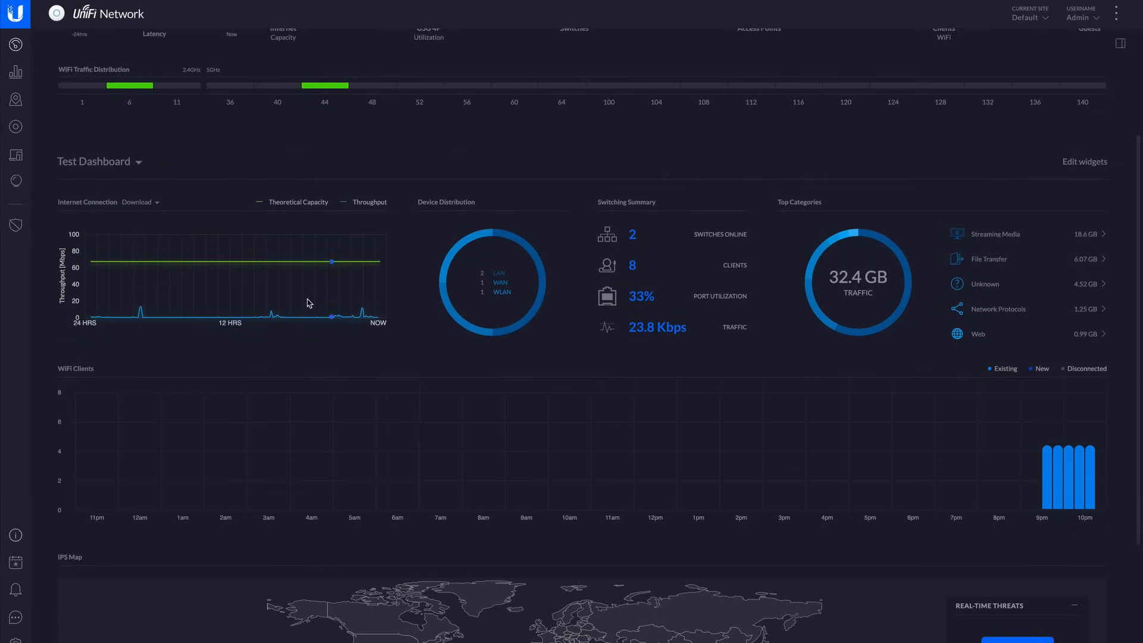
mouse_move(214, 288)
Open the Test Dashboard for widget editing and browse the widgets that can be added.
left_click(1082, 163)
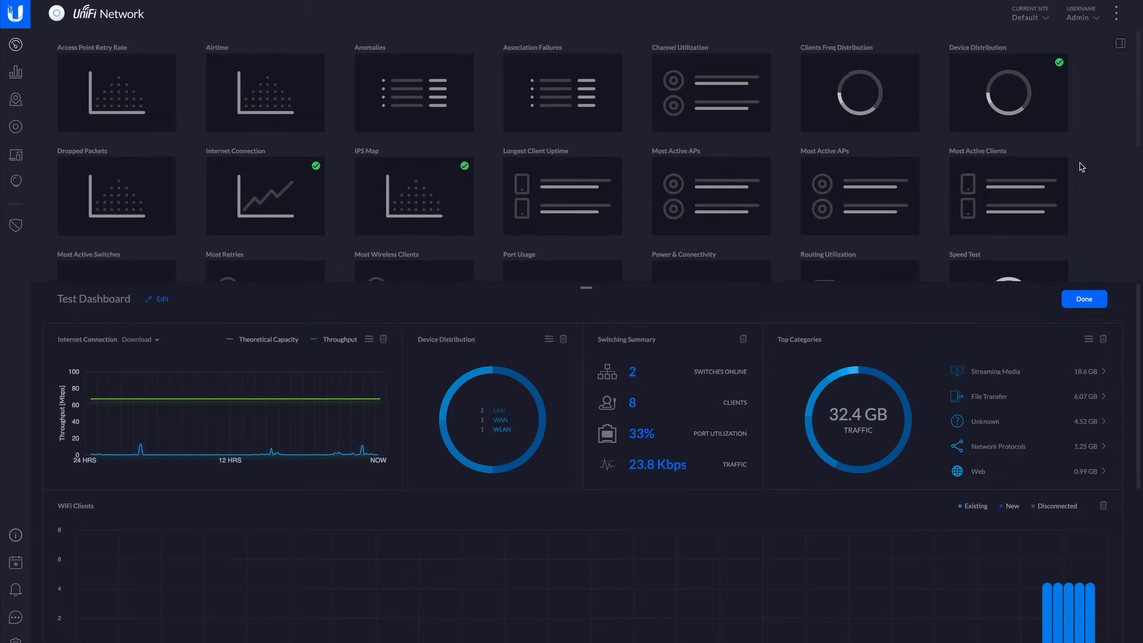
scroll(826, 106, "down", 5)
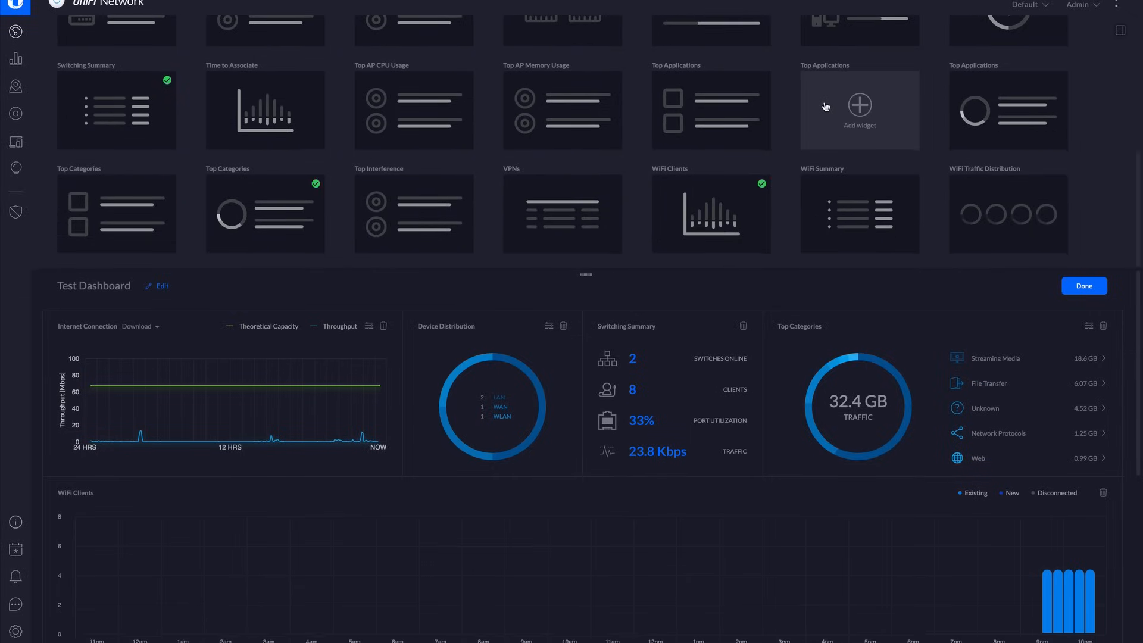
scroll(826, 106, "up", 5)
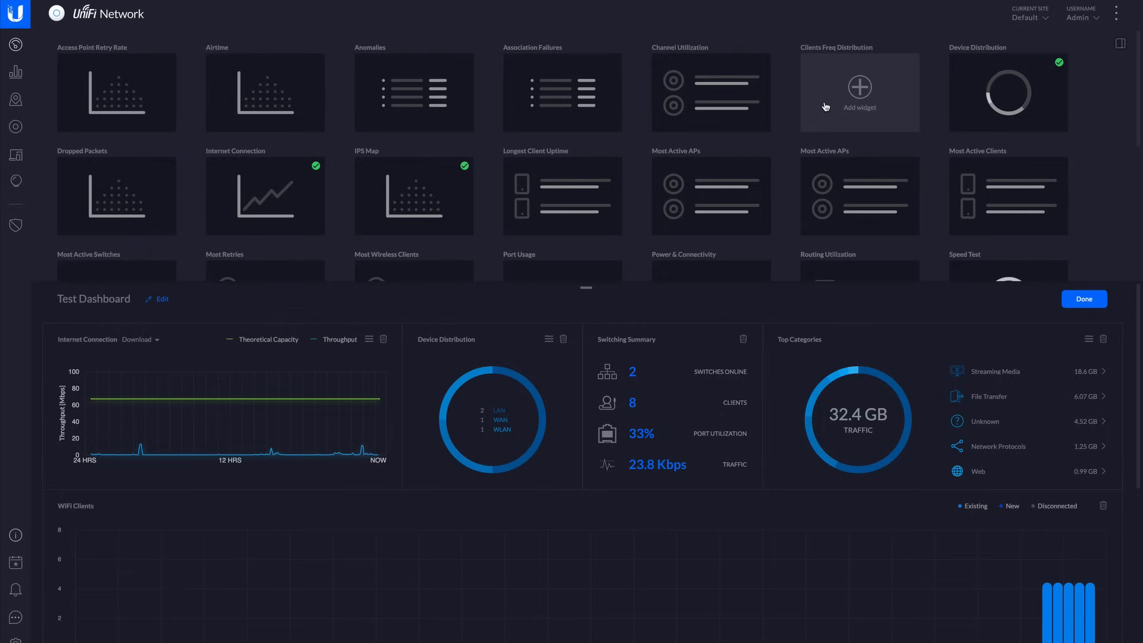
Review the statistics overview for wireless clients, top access points and recent traffic activity.
left_click(15, 72)
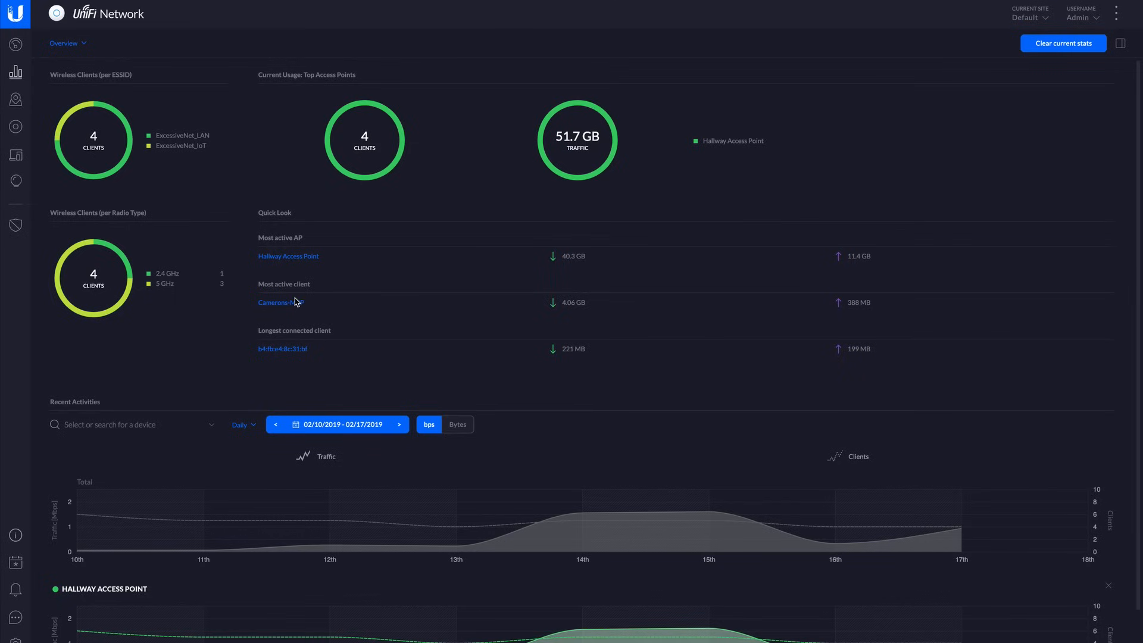
scroll(295, 302, "down", 1)
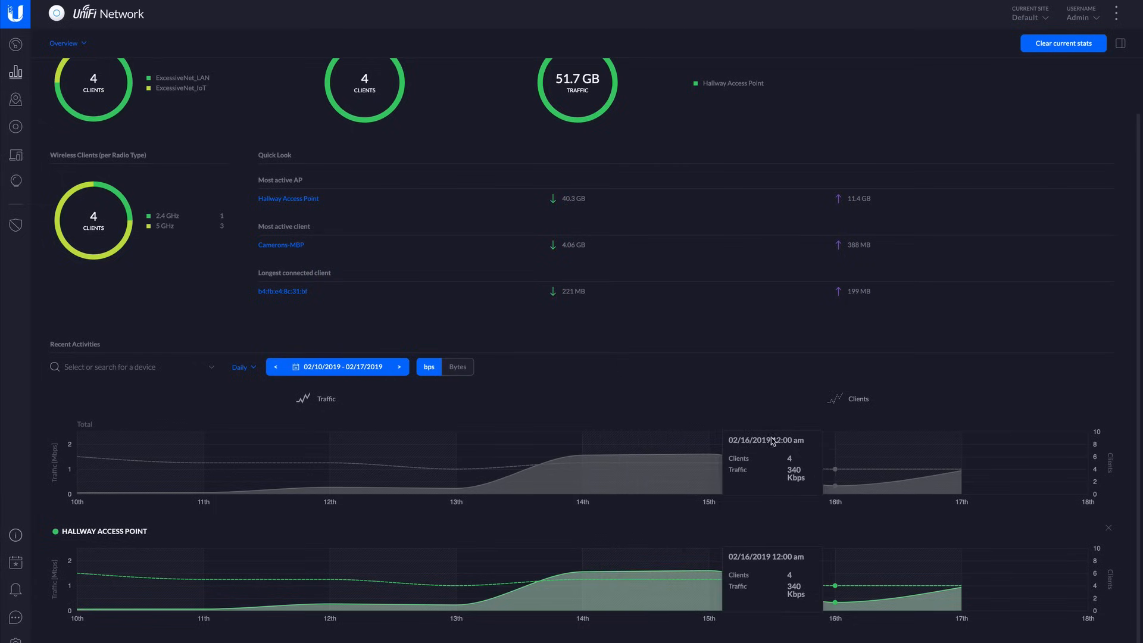
scroll(476, 316, "up", 1)
Examine the traffic statistics by category, by user and by app.
left_click(65, 44)
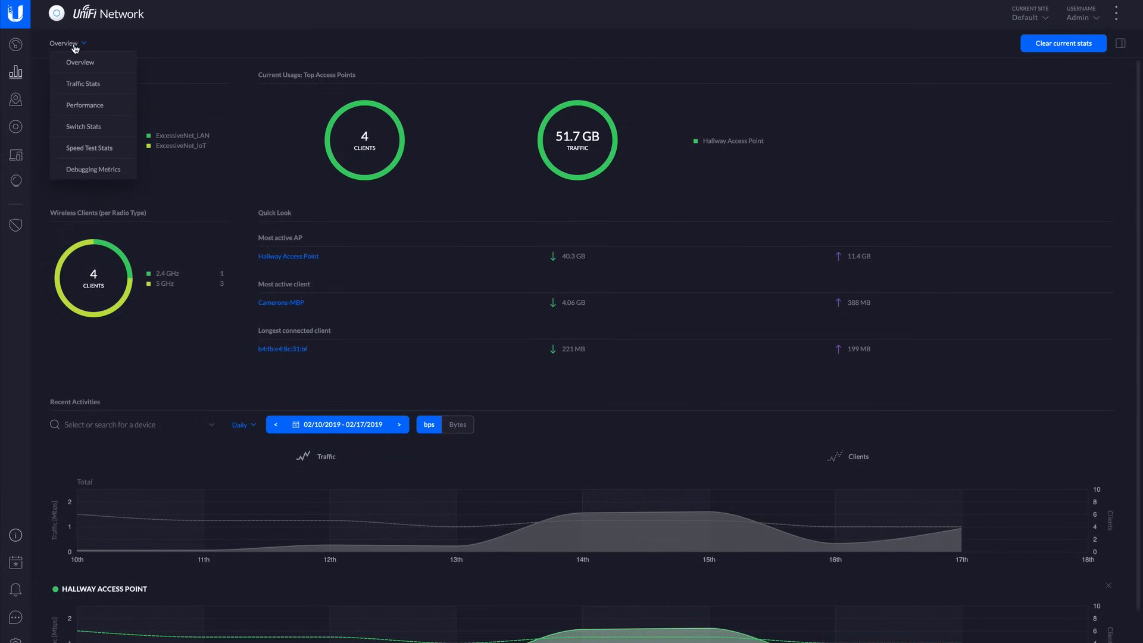
left_click(87, 88)
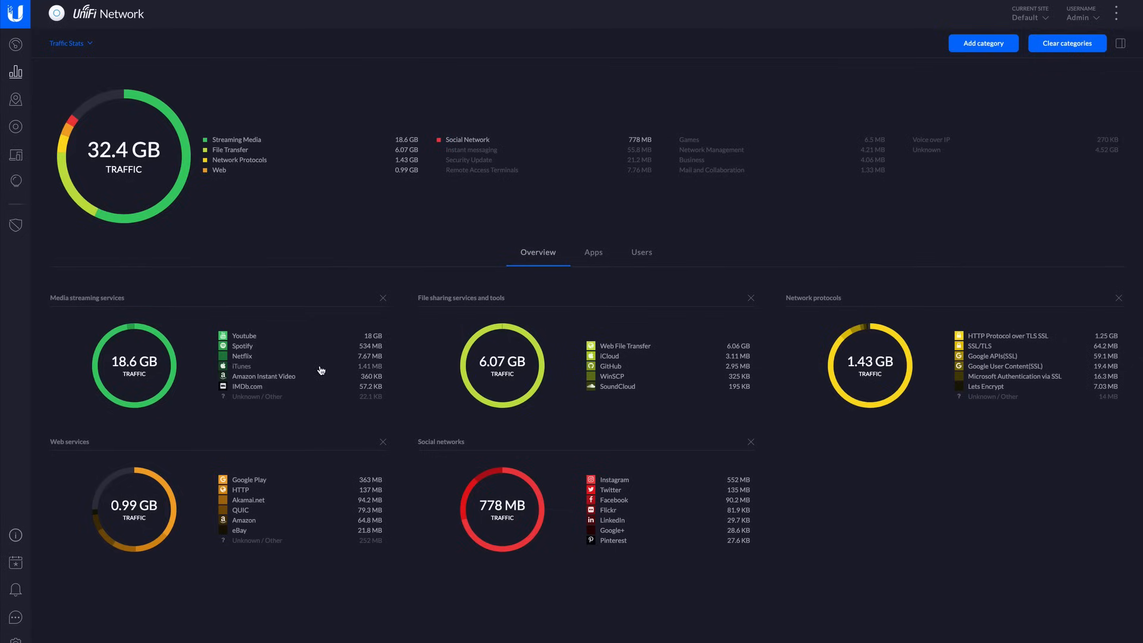
left_click(631, 265)
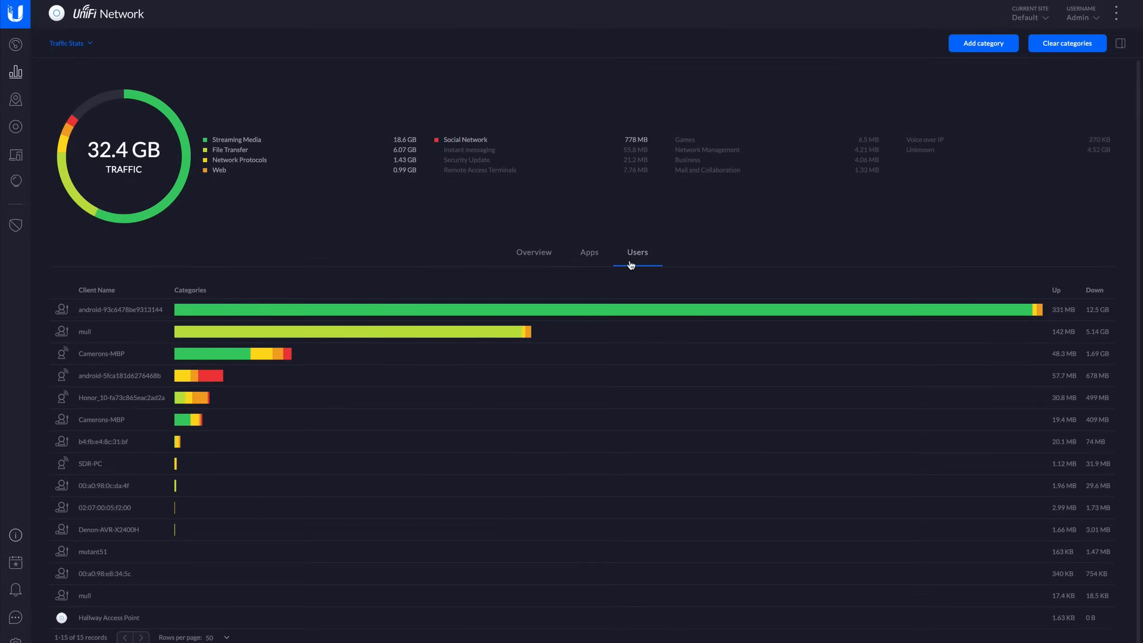
mouse_move(204, 329)
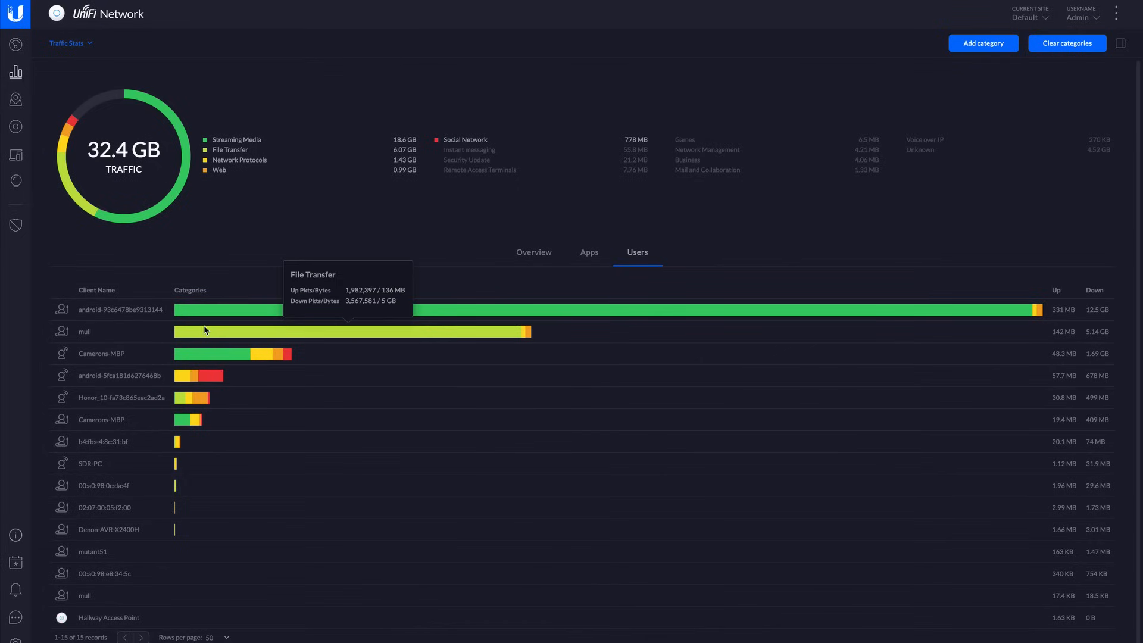
left_click(581, 255)
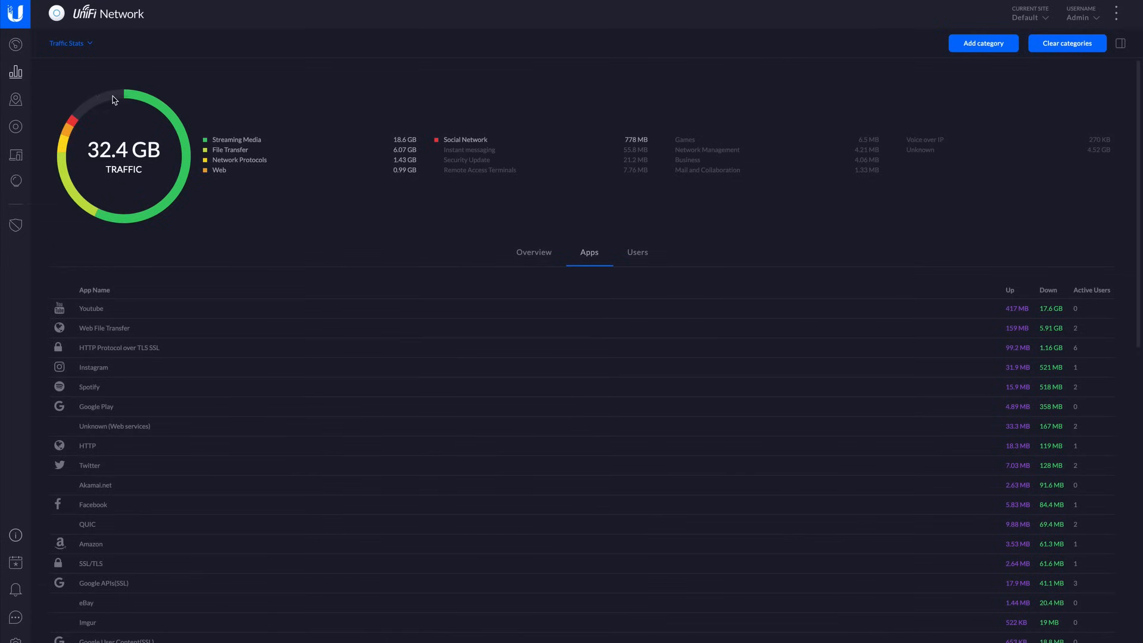
View the USG Pro performance graphs and the per-port switch statistics of the Hall Cupboard Switch.
left_click(69, 44)
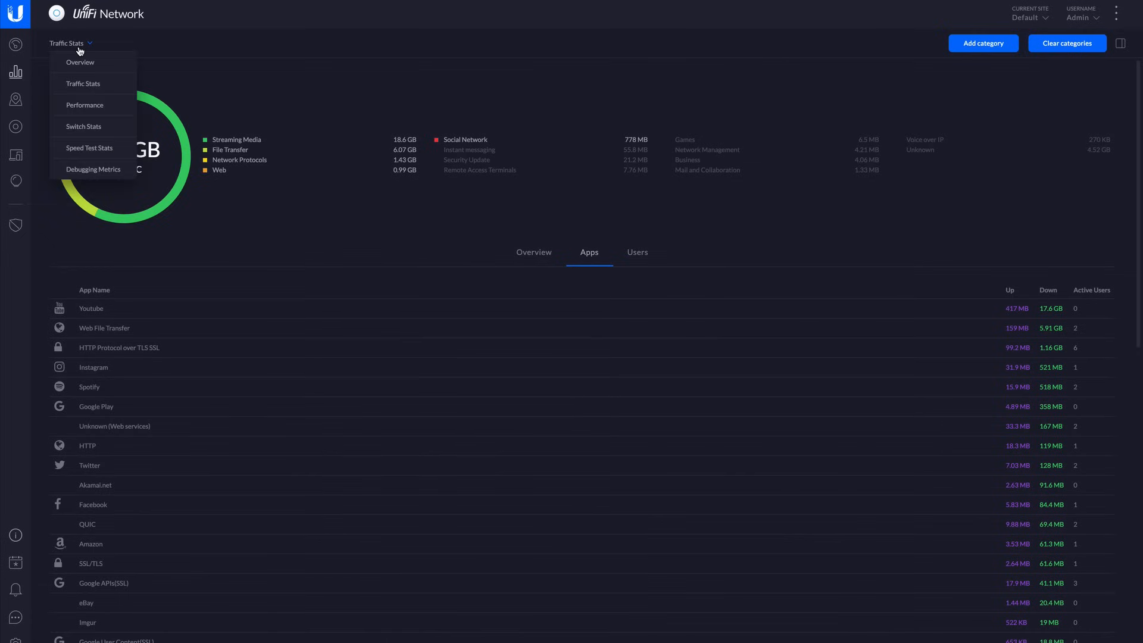
left_click(84, 105)
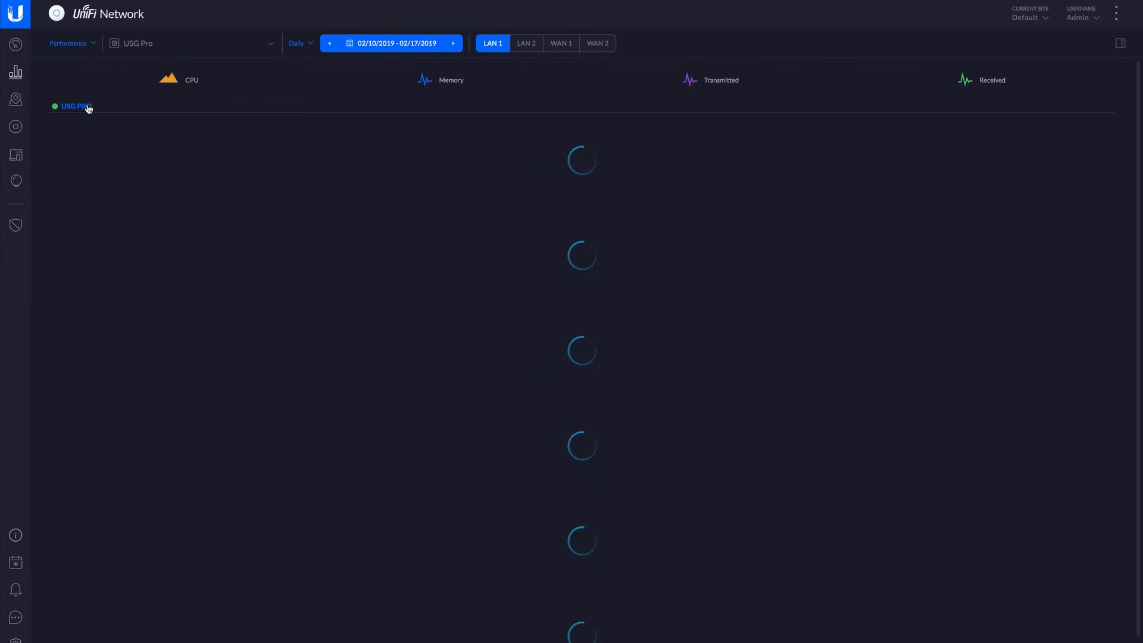
left_click(68, 44)
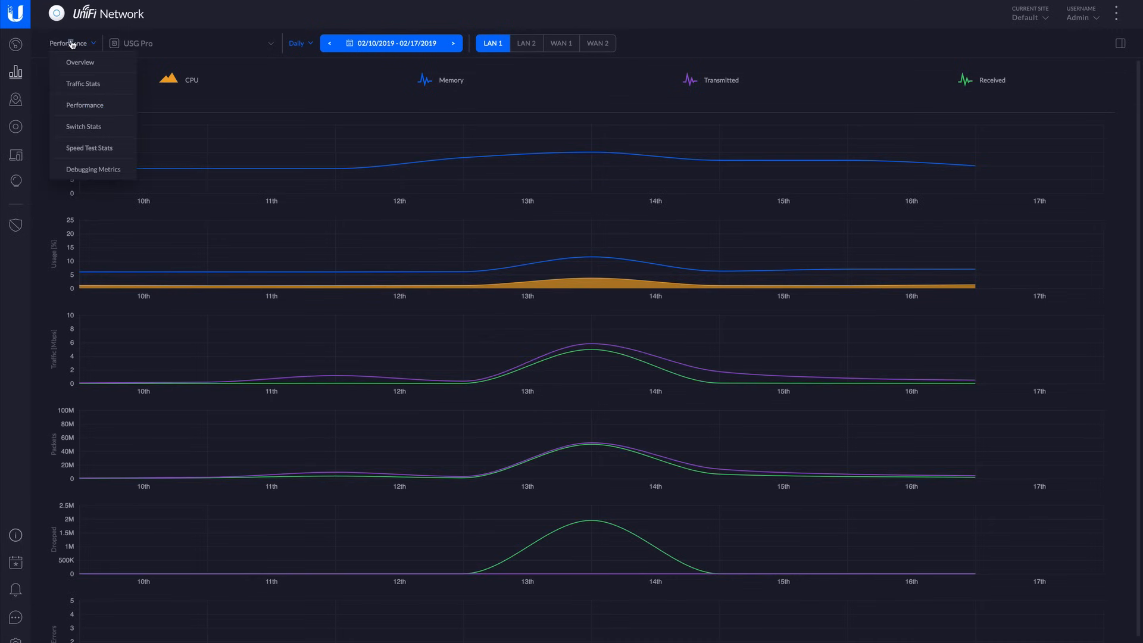
left_click(82, 125)
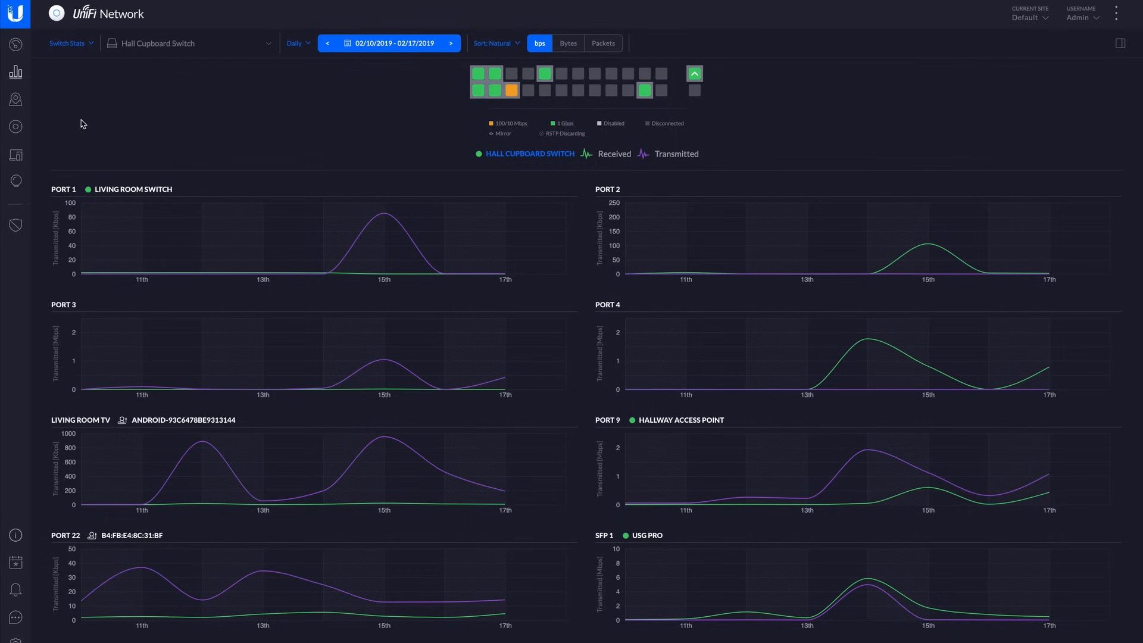
left_click(81, 45)
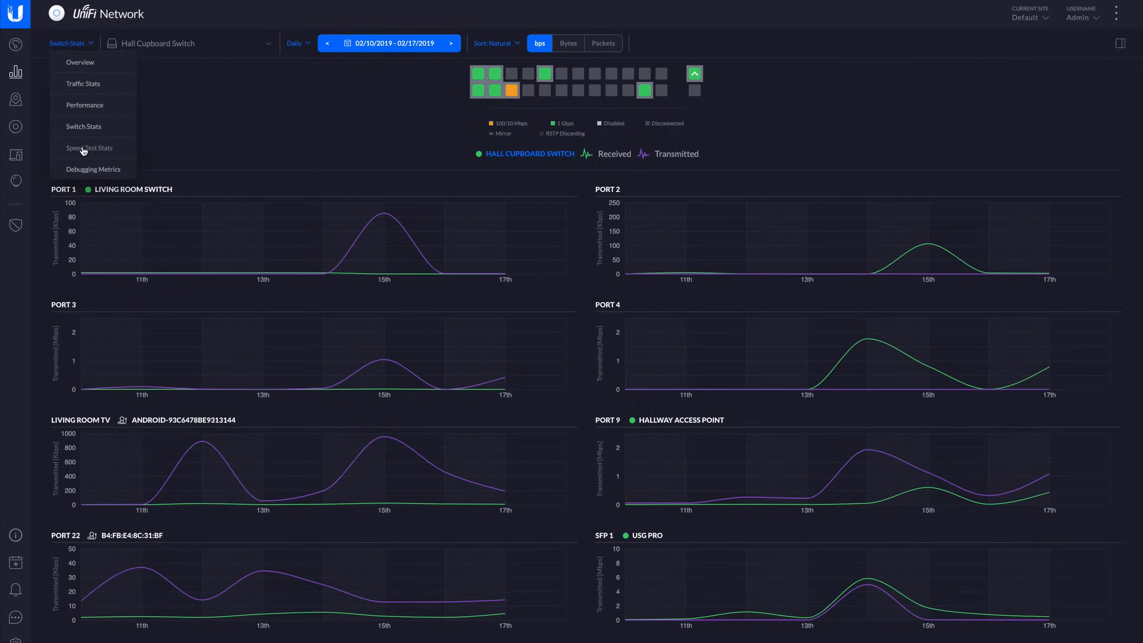
left_click(244, 148)
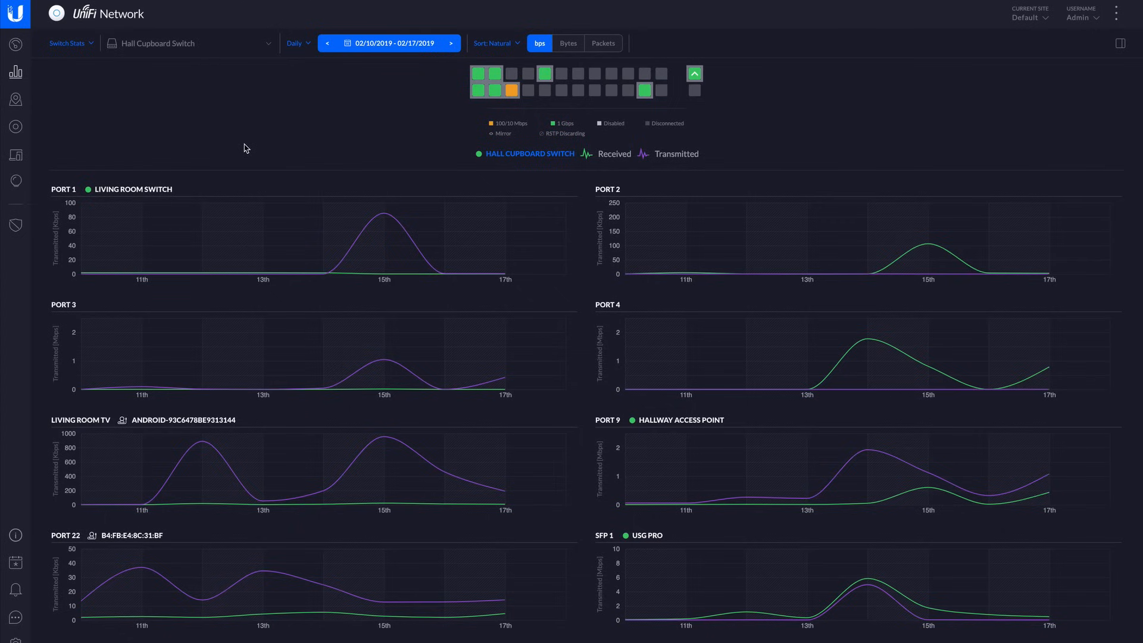
View the sample floor plan map and the device list, and open the port details of the Hall Cupboard Switch.
mouse_move(408, 252)
left_click(16, 102)
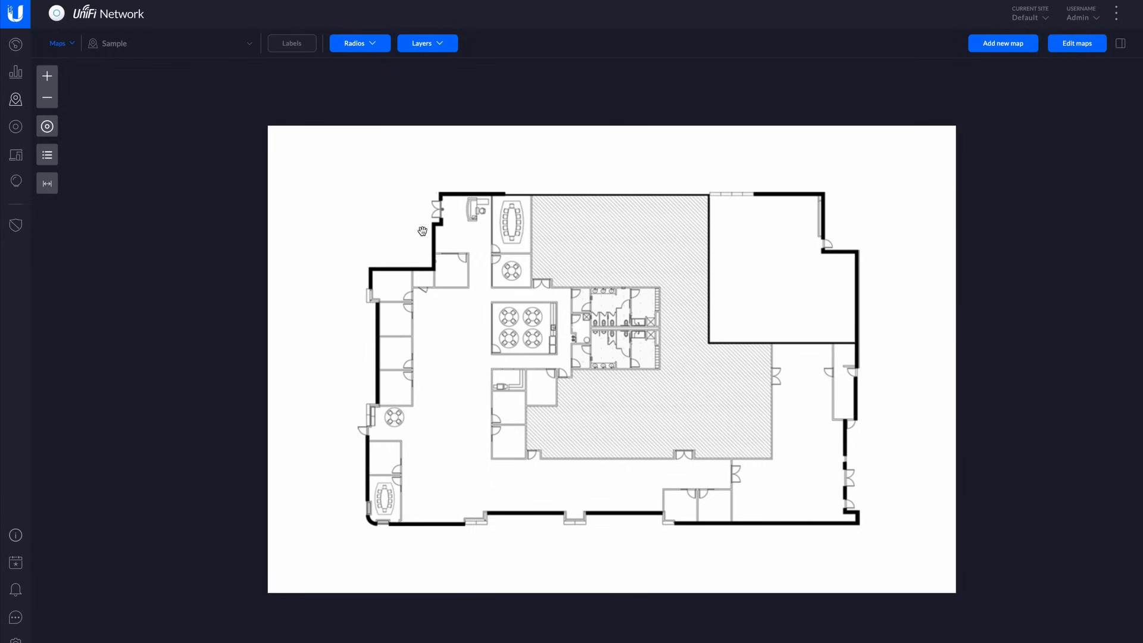
left_click(16, 127)
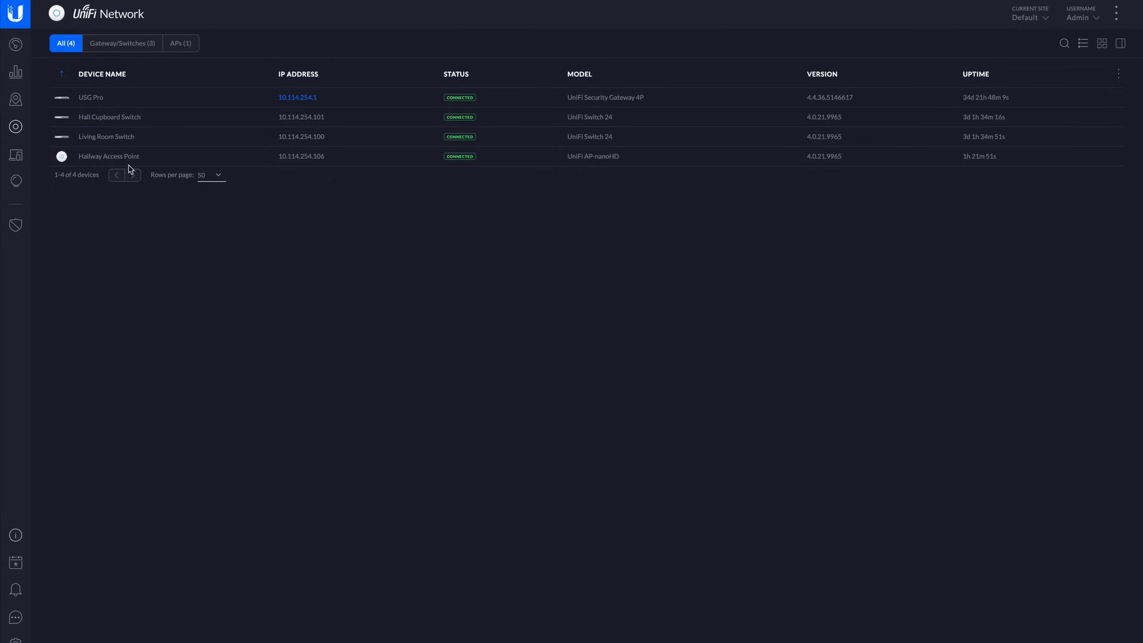
left_click(117, 116)
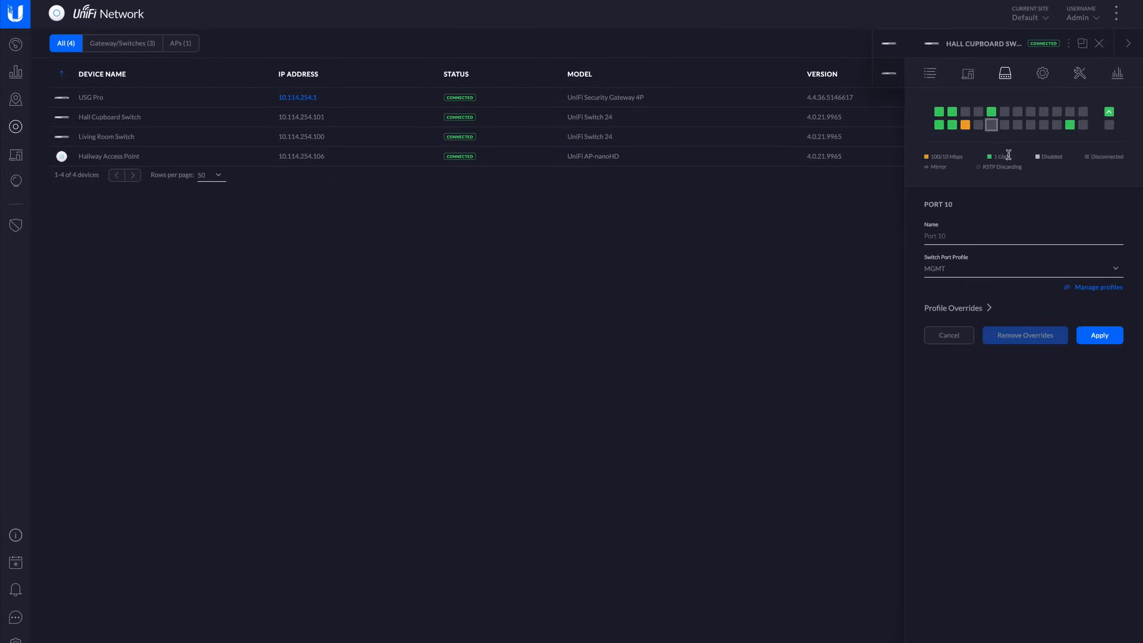
Examine the Honor 10 client's deep packet inspection data and the switch port statistics in Insights.
left_click(15, 155)
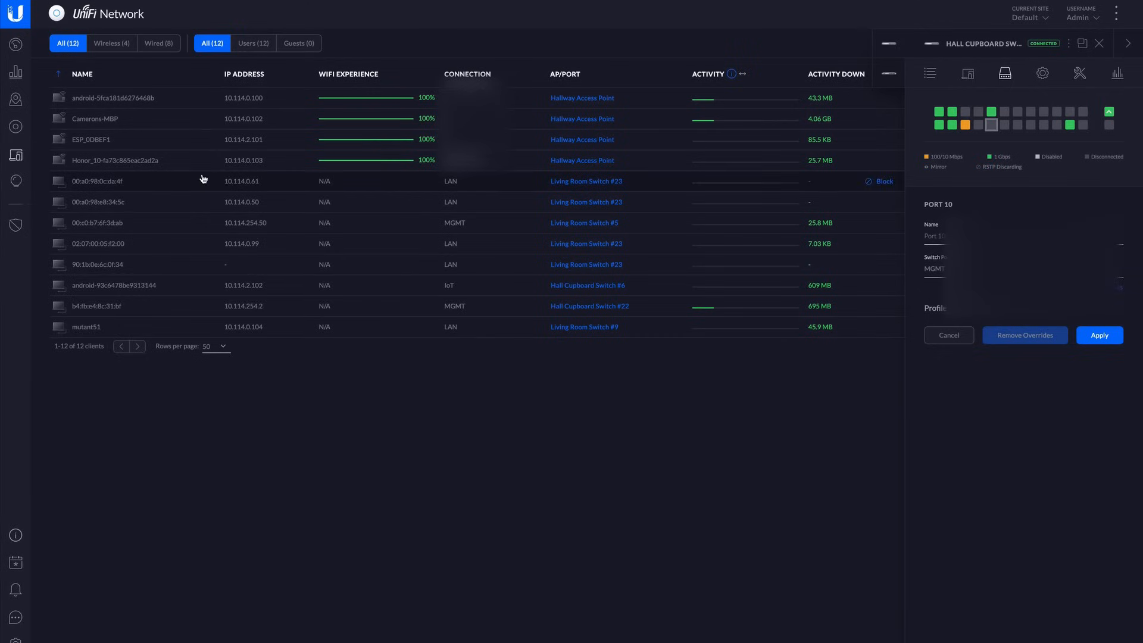
left_click(138, 161)
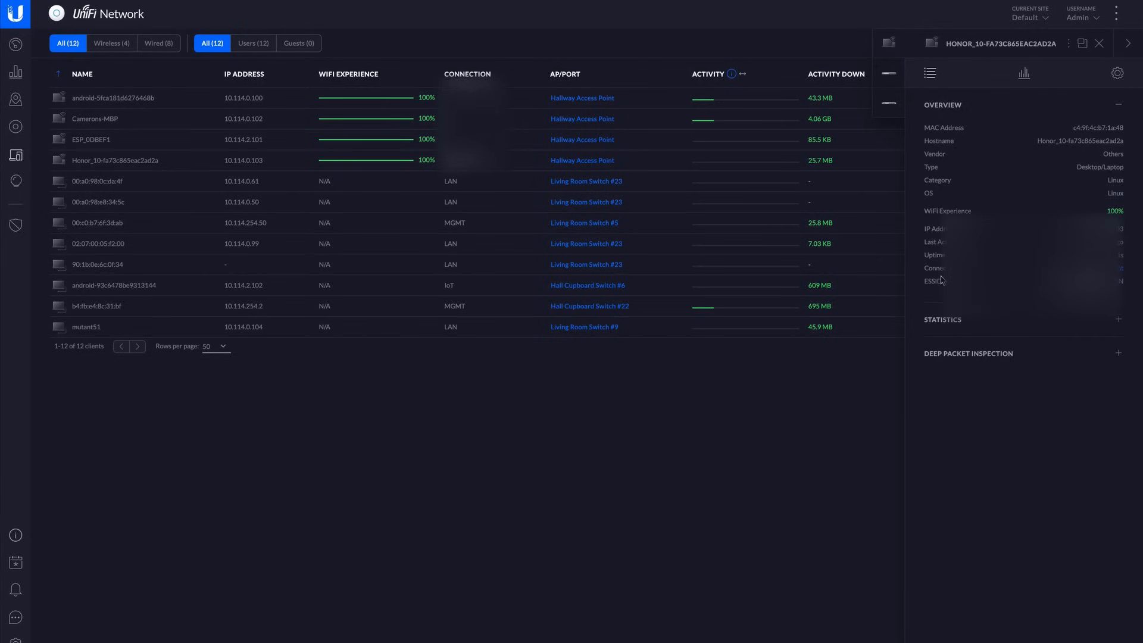
left_click(982, 328)
left_click(982, 327)
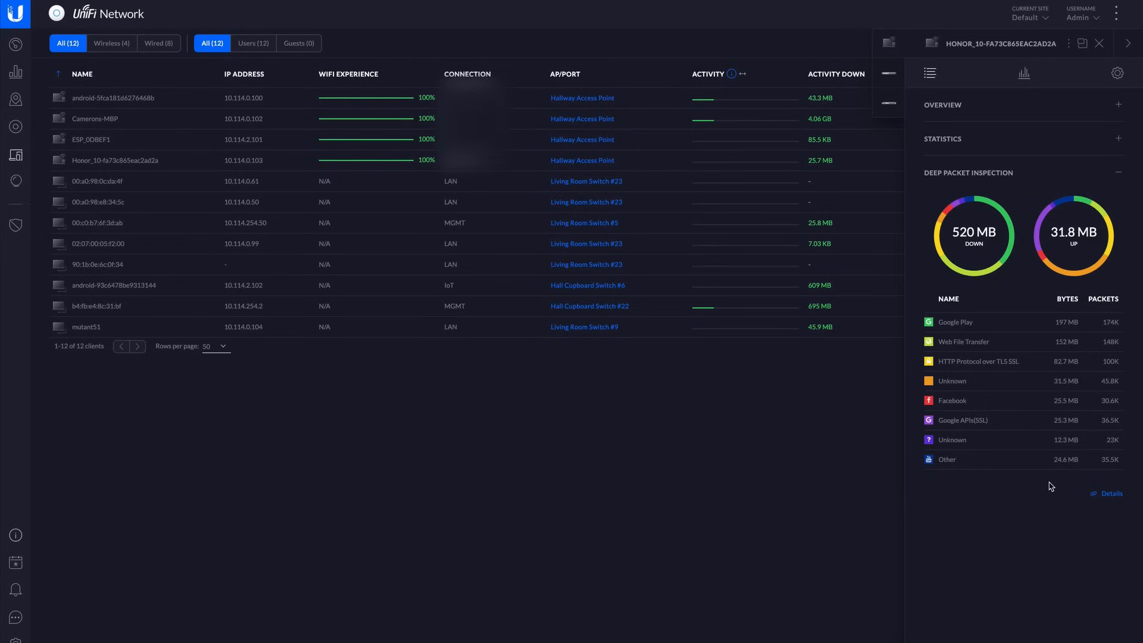
left_click(16, 182)
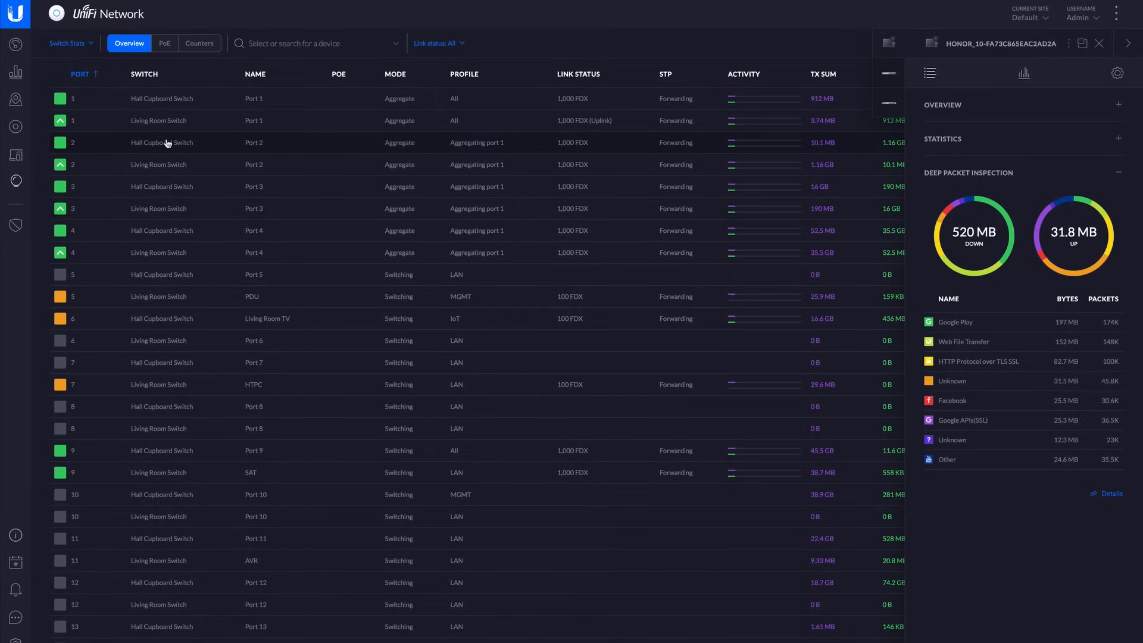
left_click(84, 43)
Open the LAN network's configuration and examine its VLAN, gateway/subnet and DHCP range.
left_click(16, 639)
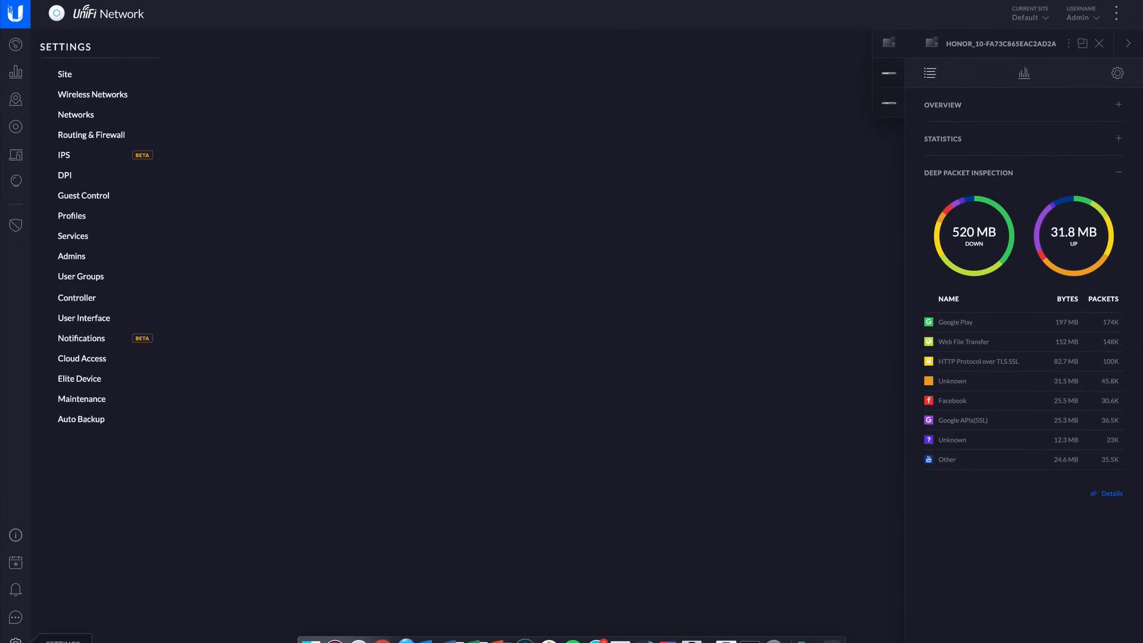
left_click(1127, 43)
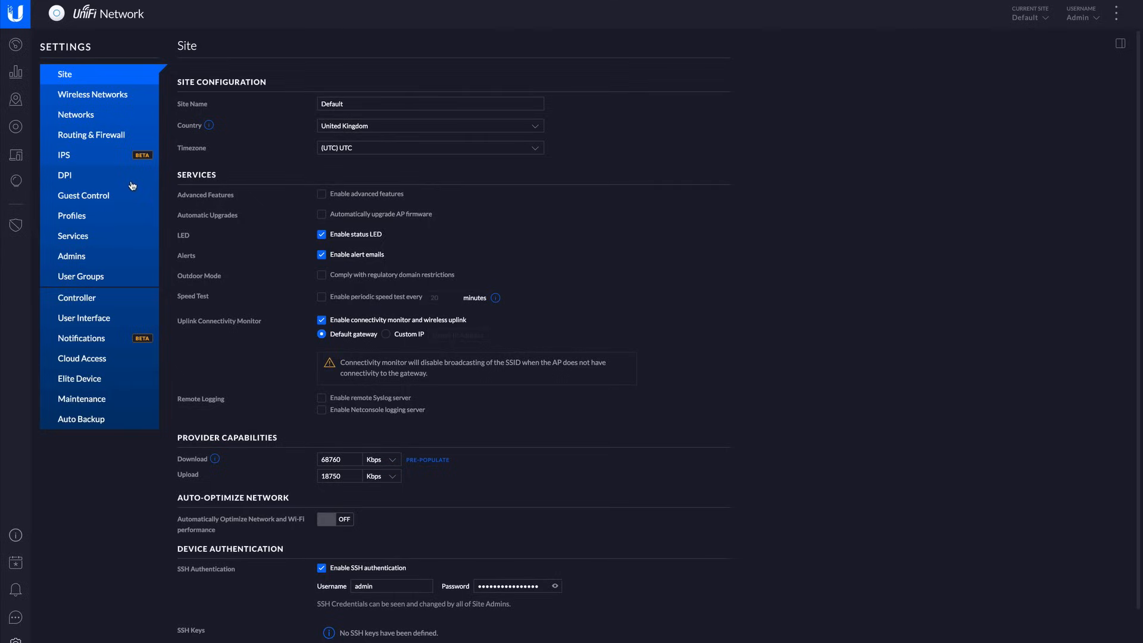
left_click(89, 116)
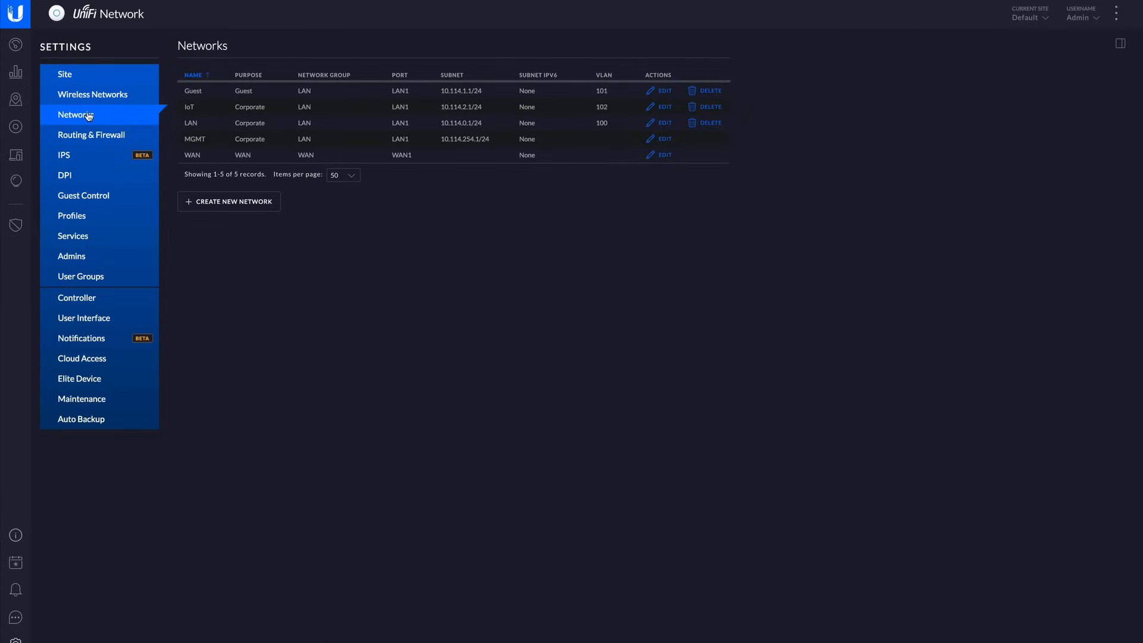
left_click(662, 124)
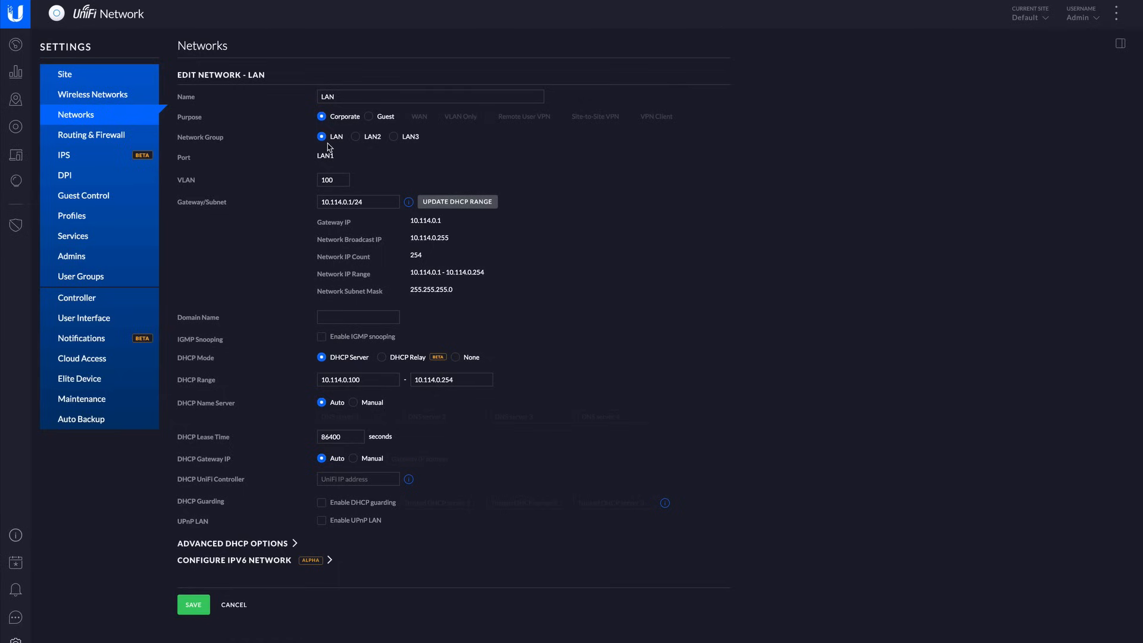
left_click(338, 179)
left_click(338, 203)
left_click(430, 384)
Select LAN (100) as the switch port profile for port 10 of the Hall Cupboard Switch without applying it.
left_click(17, 128)
left_click(119, 118)
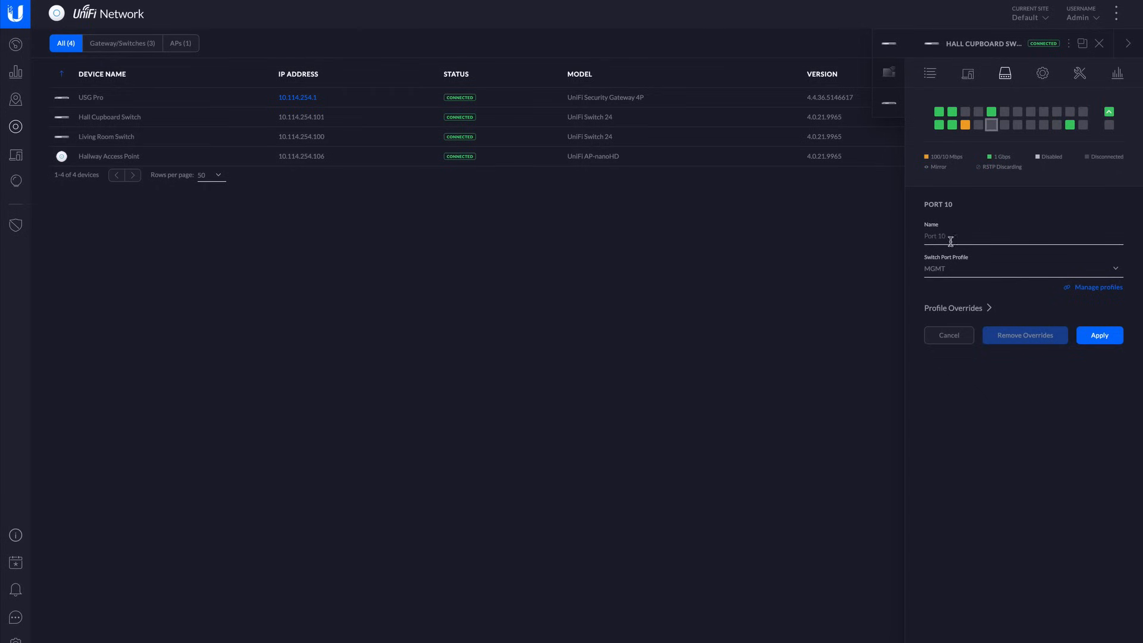
left_click(947, 269)
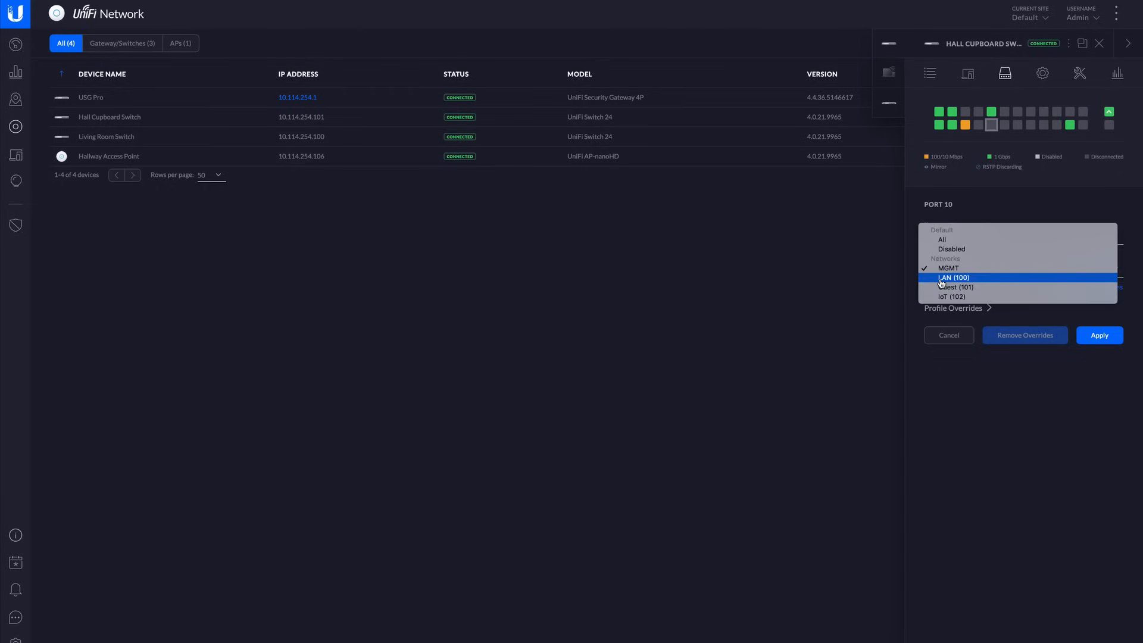
left_click(990, 390)
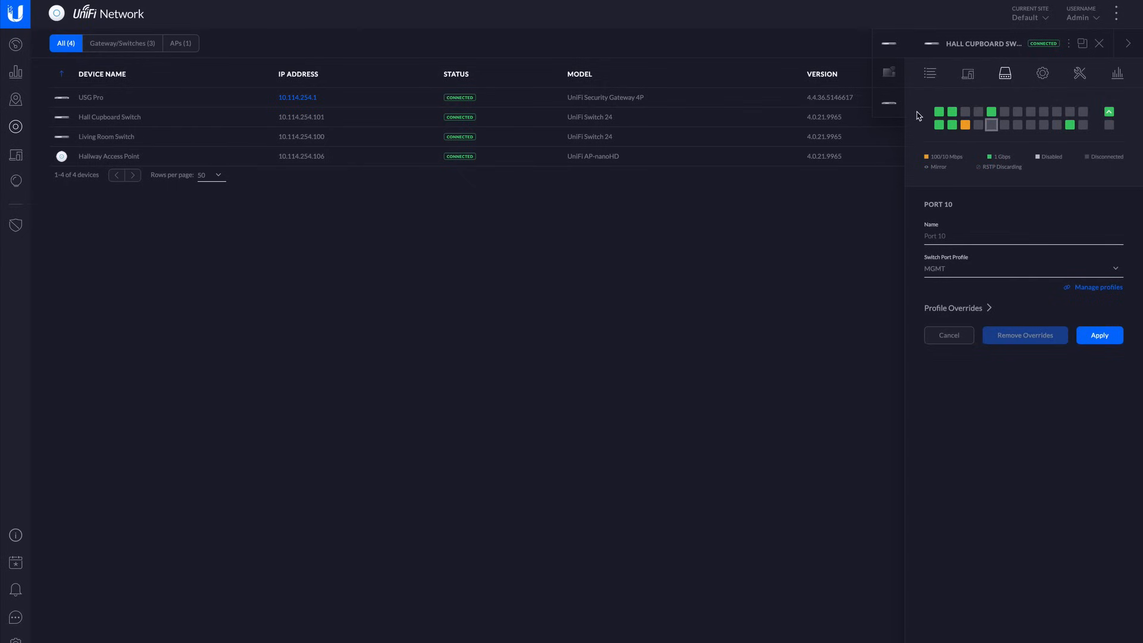
left_click(957, 269)
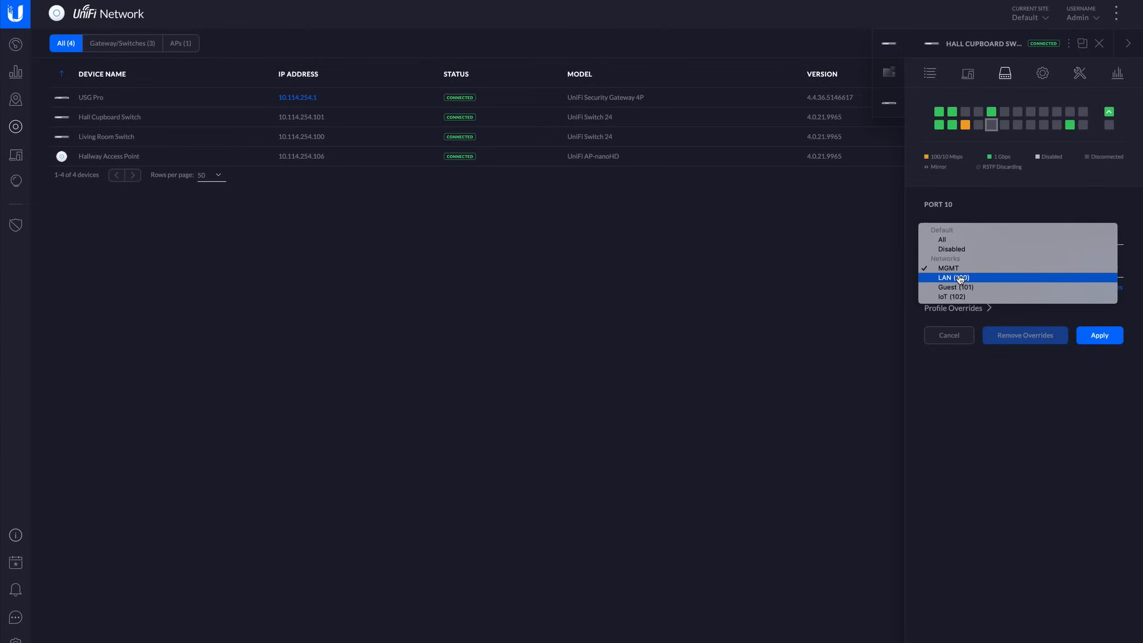
left_click(958, 279)
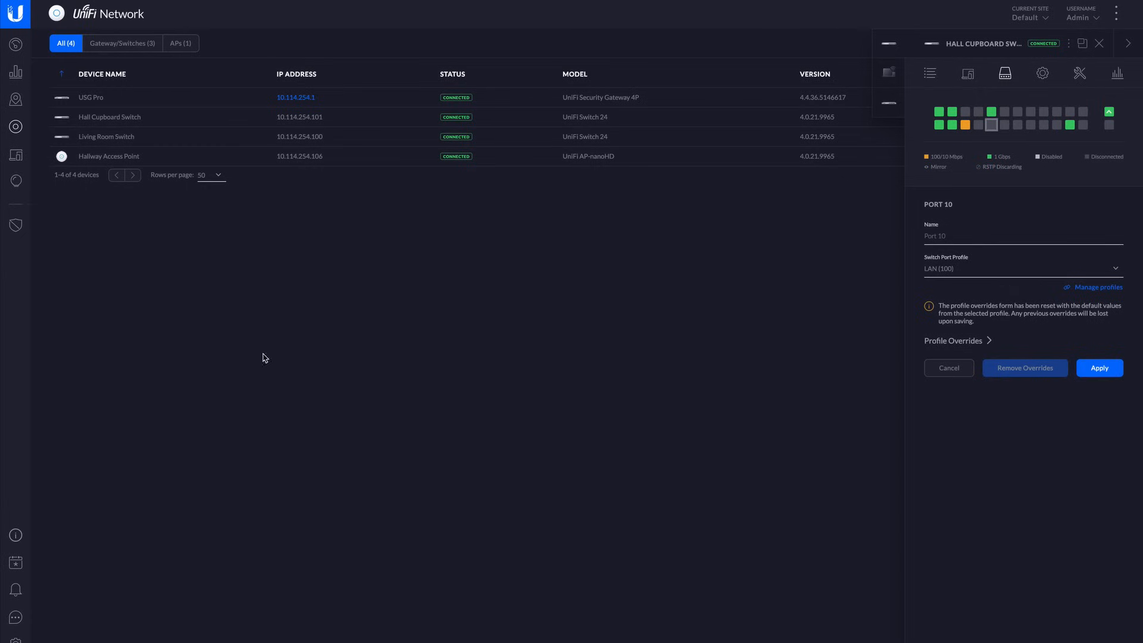
Draft a new switch port profile with LAN (100) as the native network and IoT (102) as a tagged network.
left_click(15, 639)
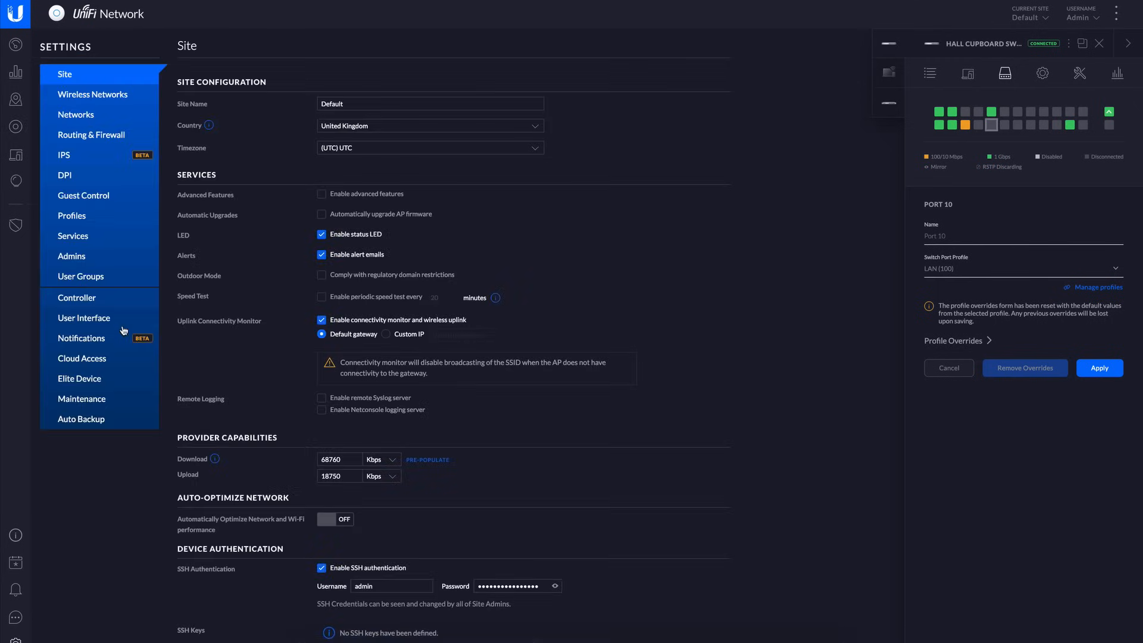
left_click(93, 224)
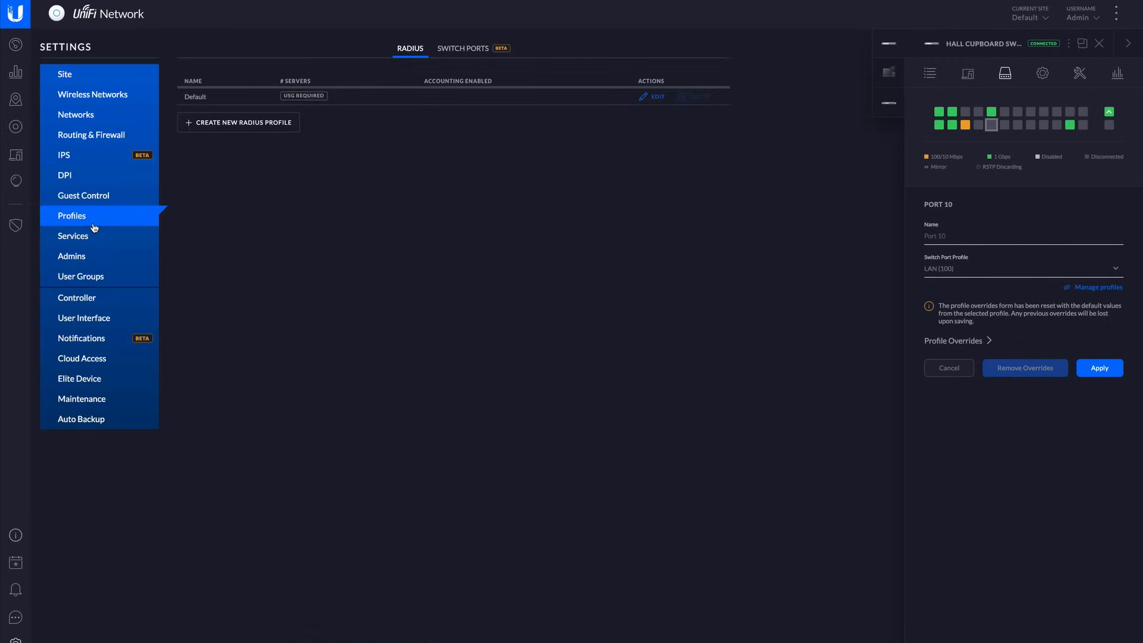
left_click(450, 52)
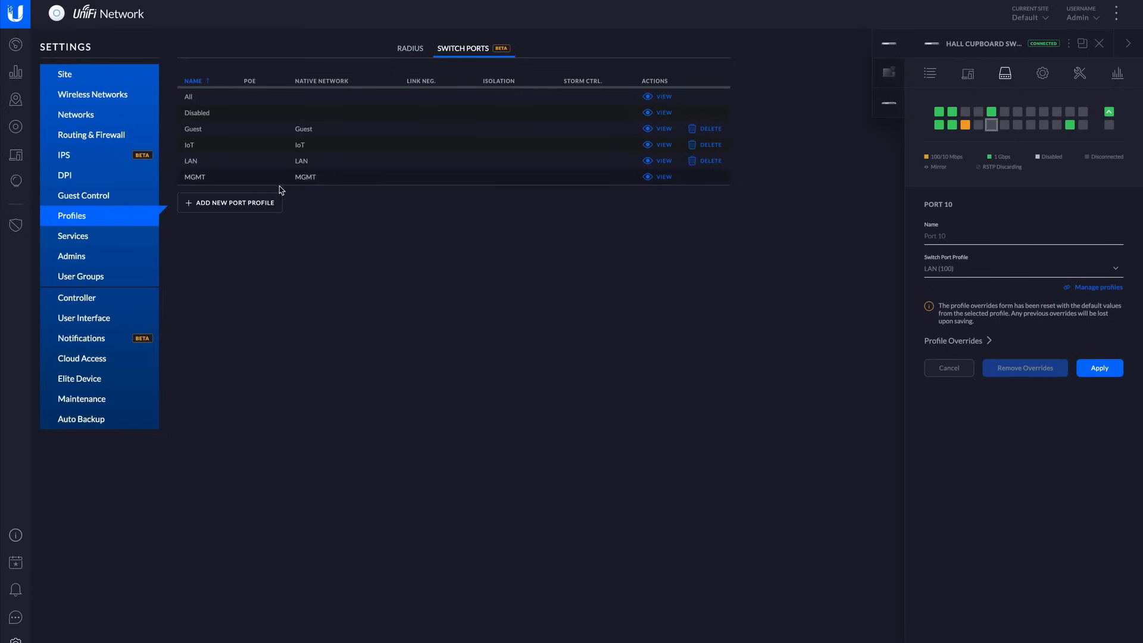
left_click(260, 204)
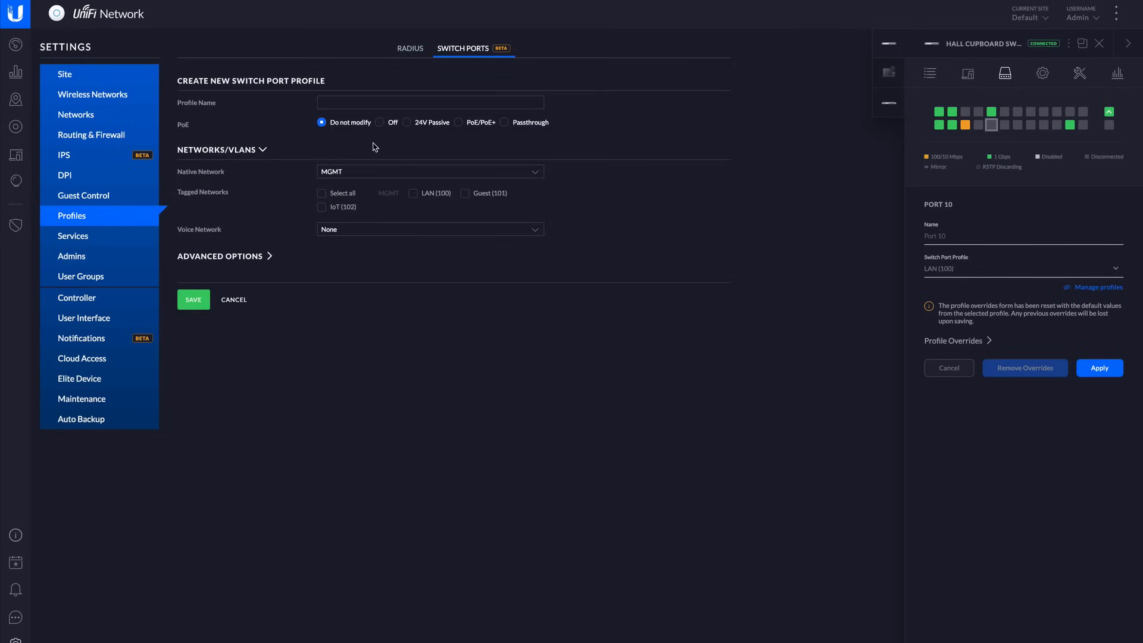
left_click(363, 173)
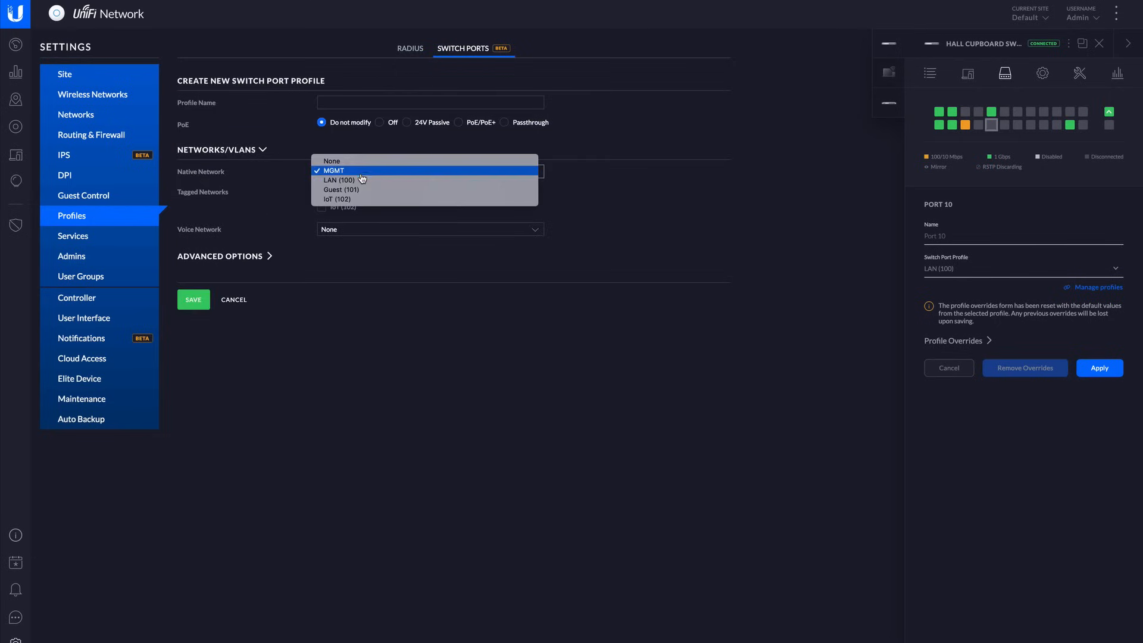
left_click(357, 180)
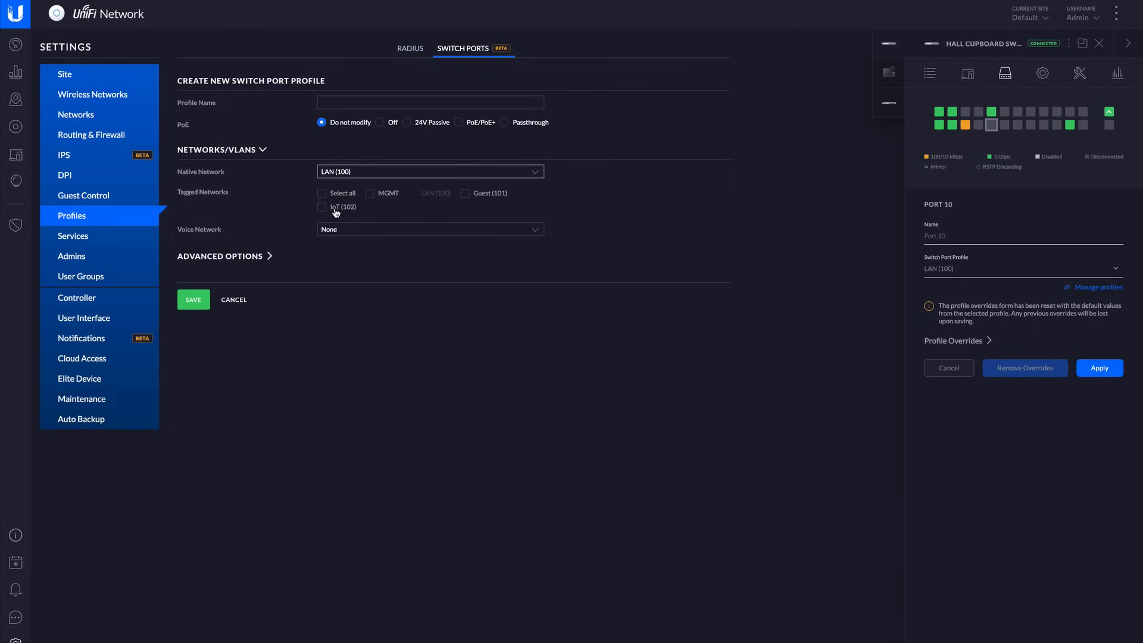
left_click(336, 209)
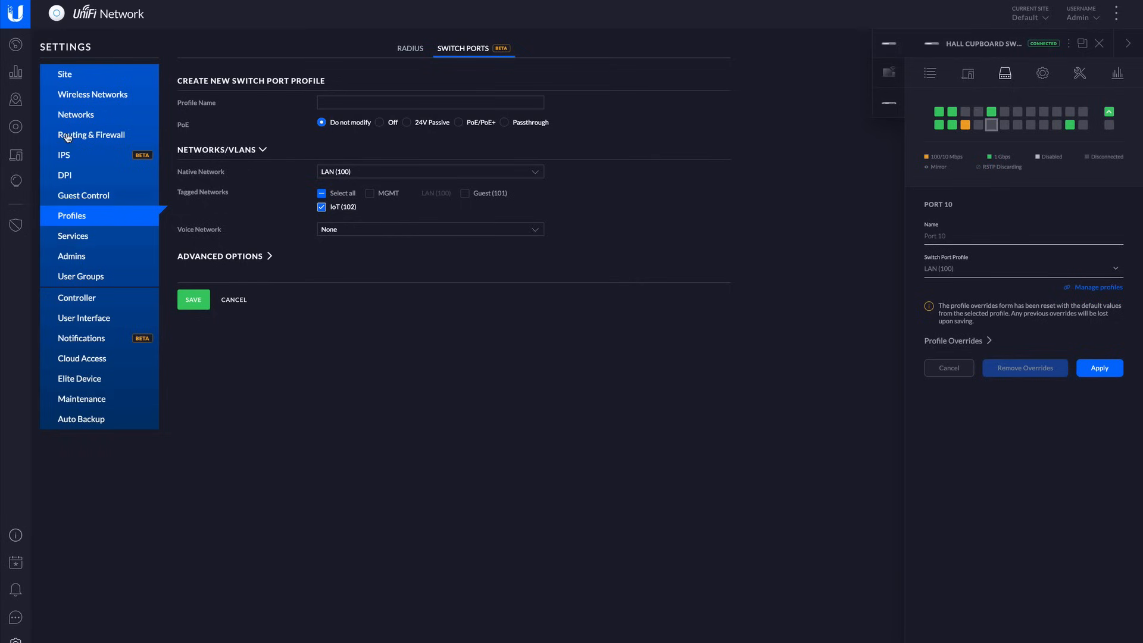
Start a new wireless network and explore the VLAN setting in its advanced options.
left_click(78, 103)
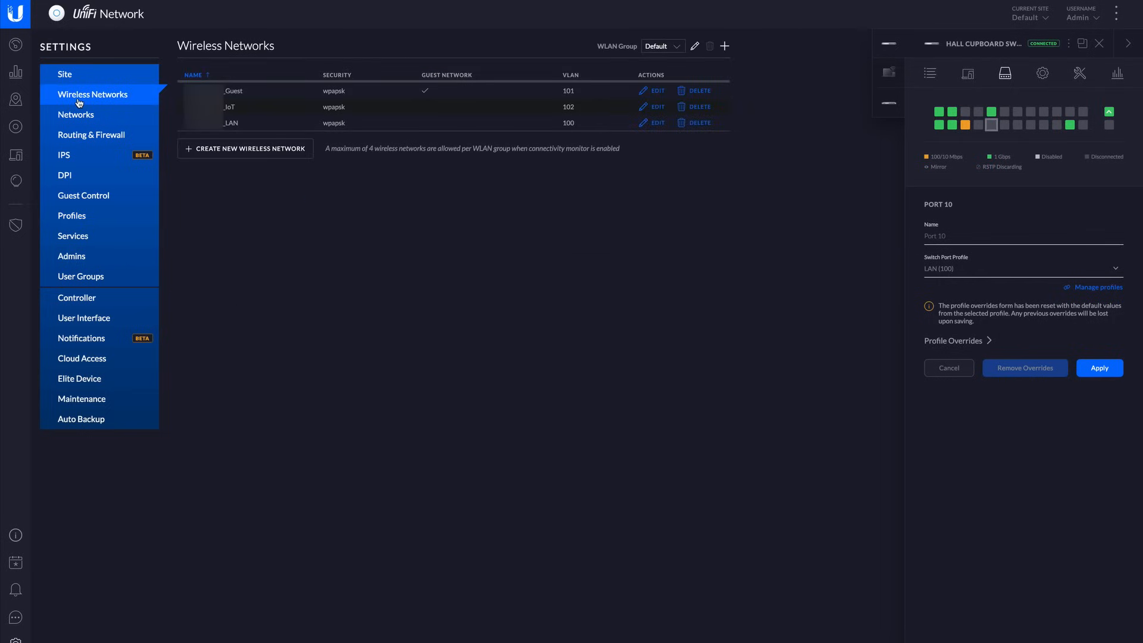
left_click(283, 156)
left_click(341, 95)
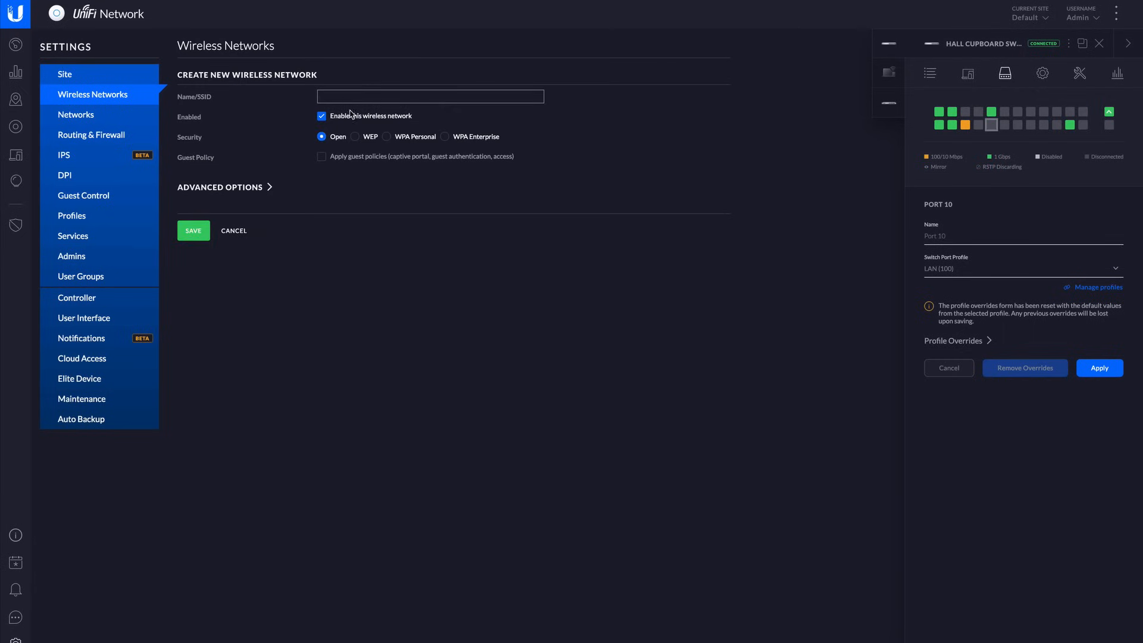
left_click(268, 189)
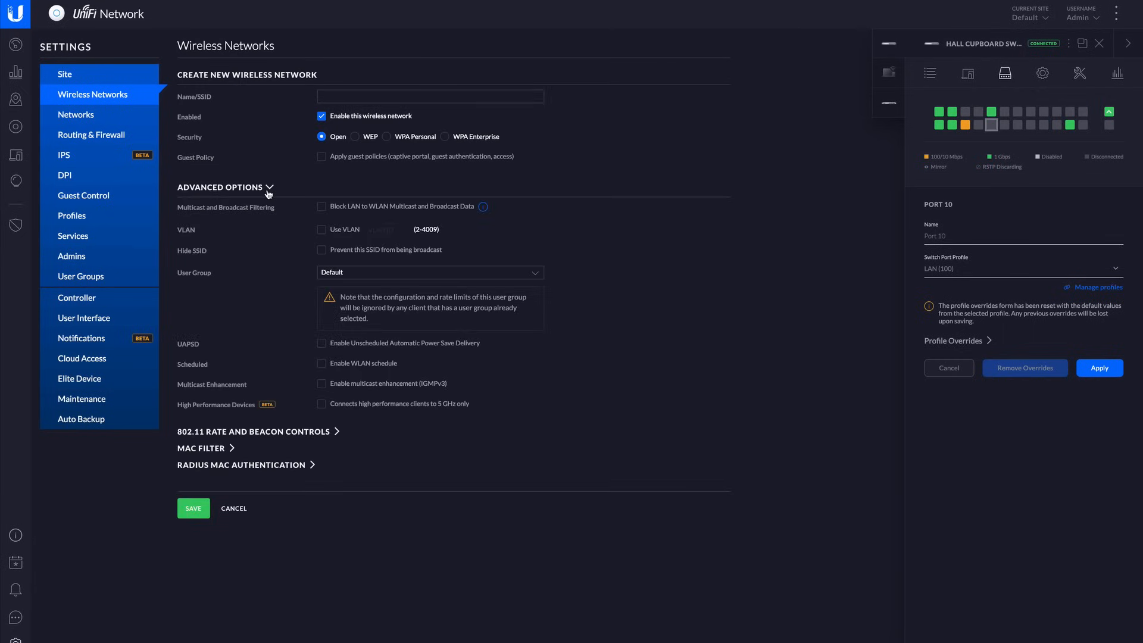
left_click(322, 231)
left_click(406, 231)
Review the IPv4 and IPv6 firewall rules and the port forwarding rules.
left_click(104, 138)
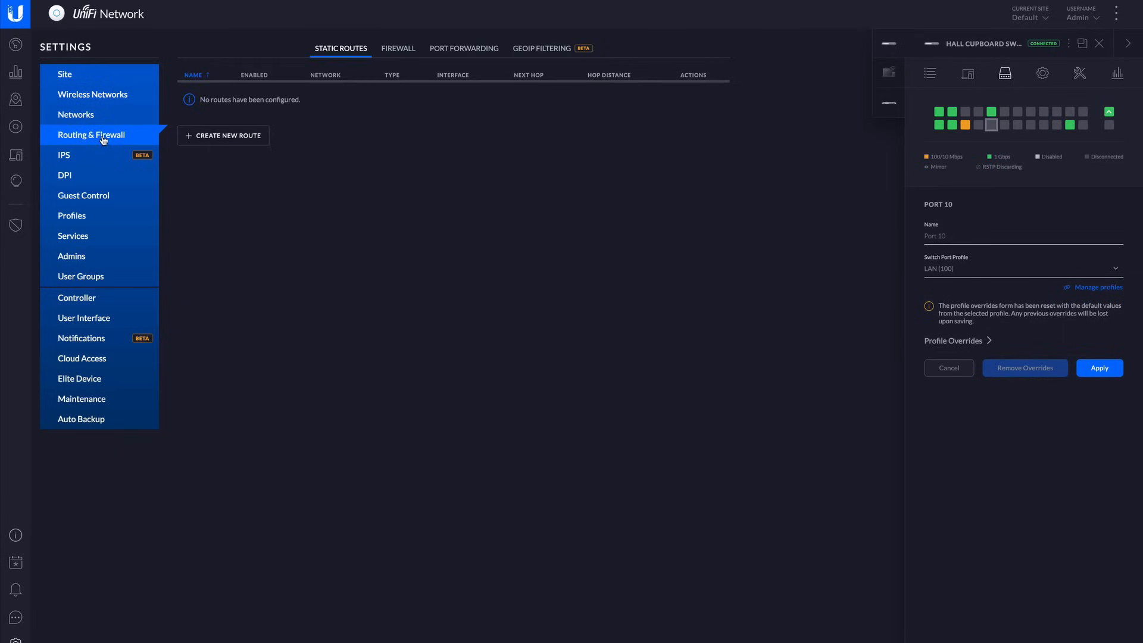
left_click(398, 48)
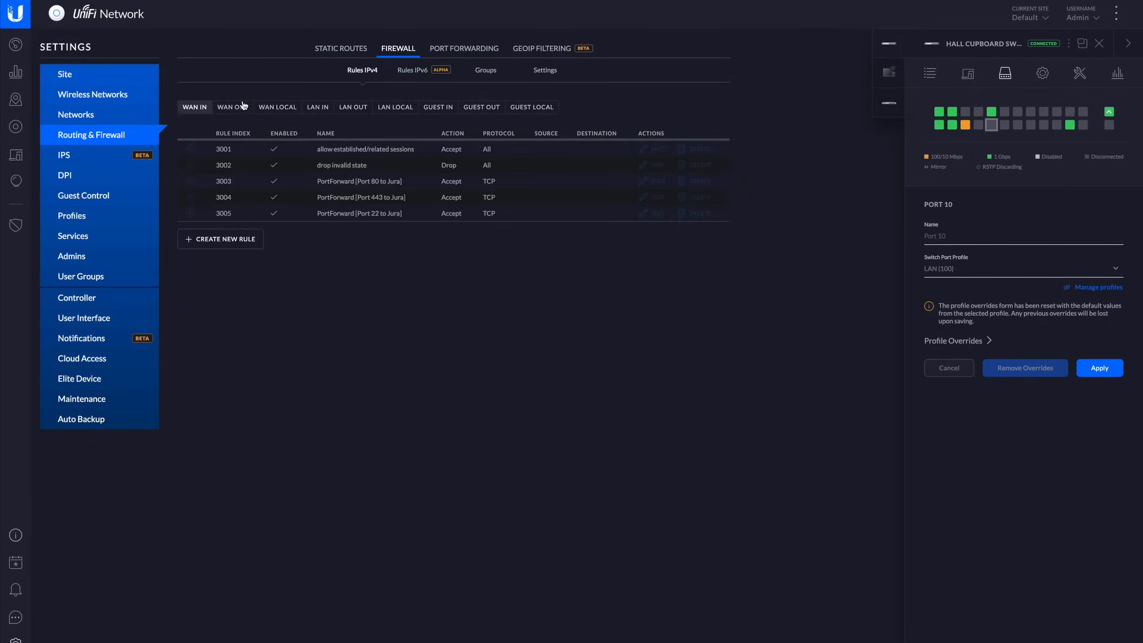
left_click(468, 50)
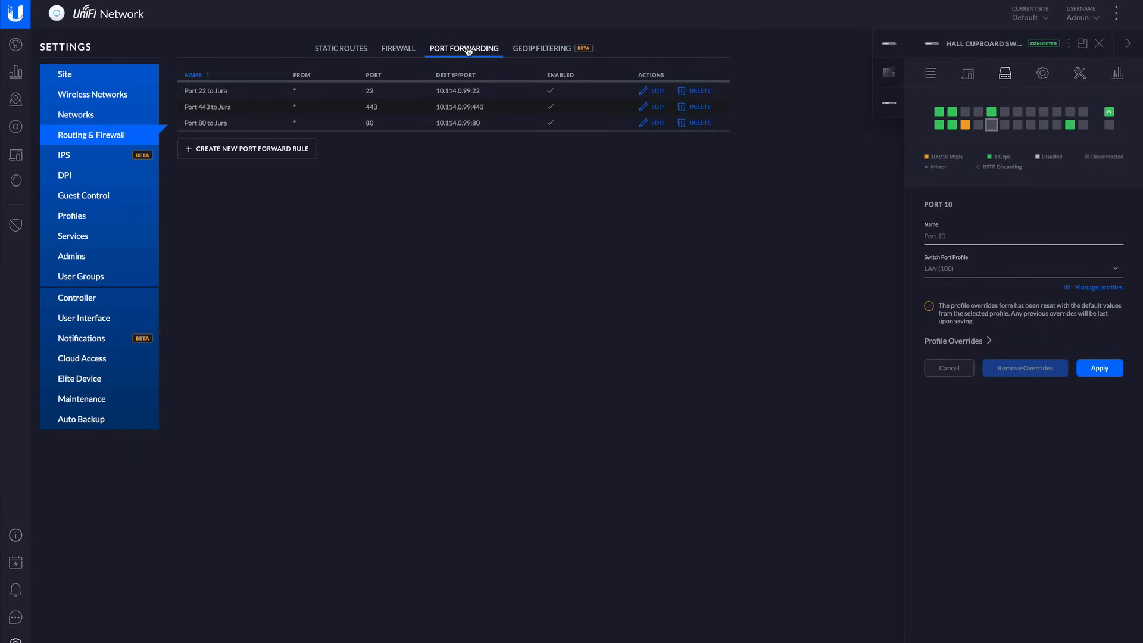
left_click(411, 49)
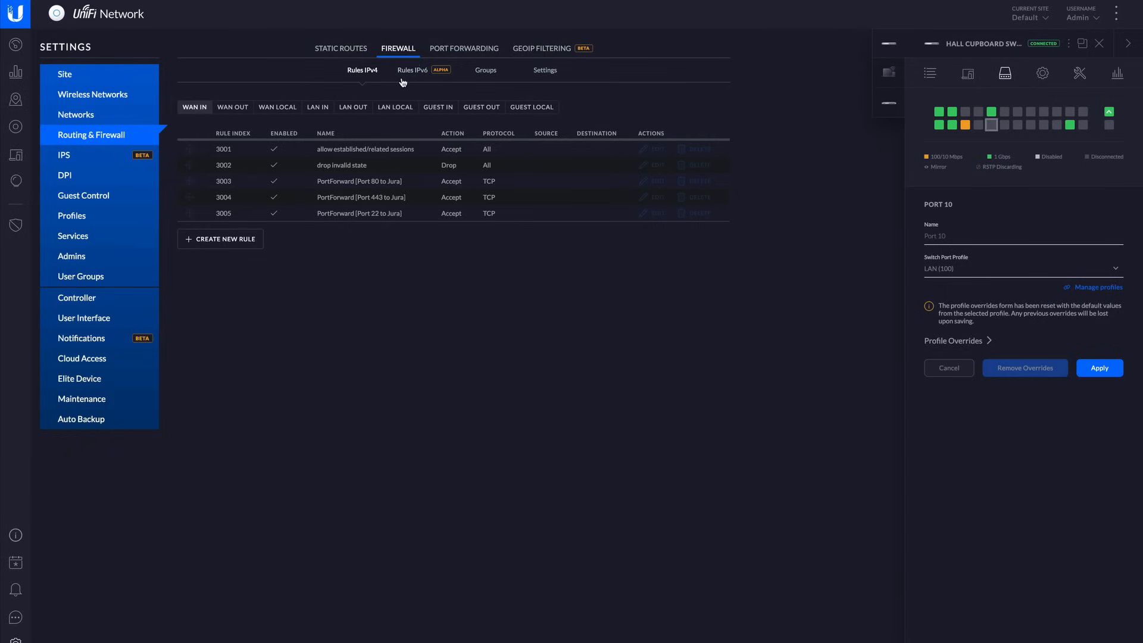
left_click(420, 73)
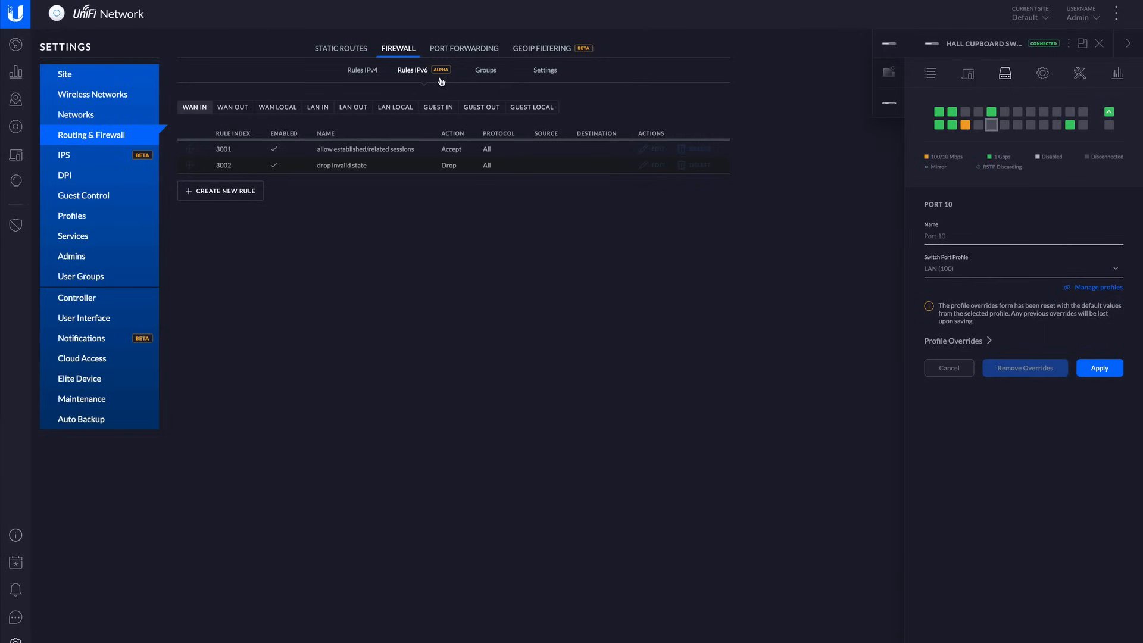
left_click(398, 48)
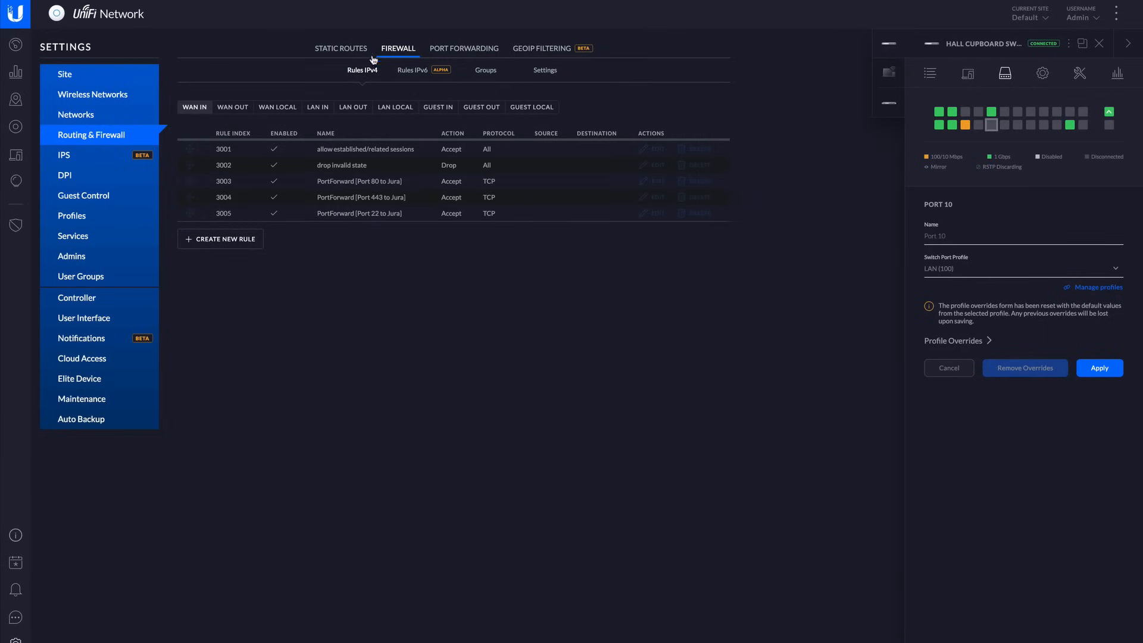
Inspect the intrusion prevention options by temporarily choosing IPS as protection mode, return it to Disabled, and open the DPI settings.
left_click(72, 157)
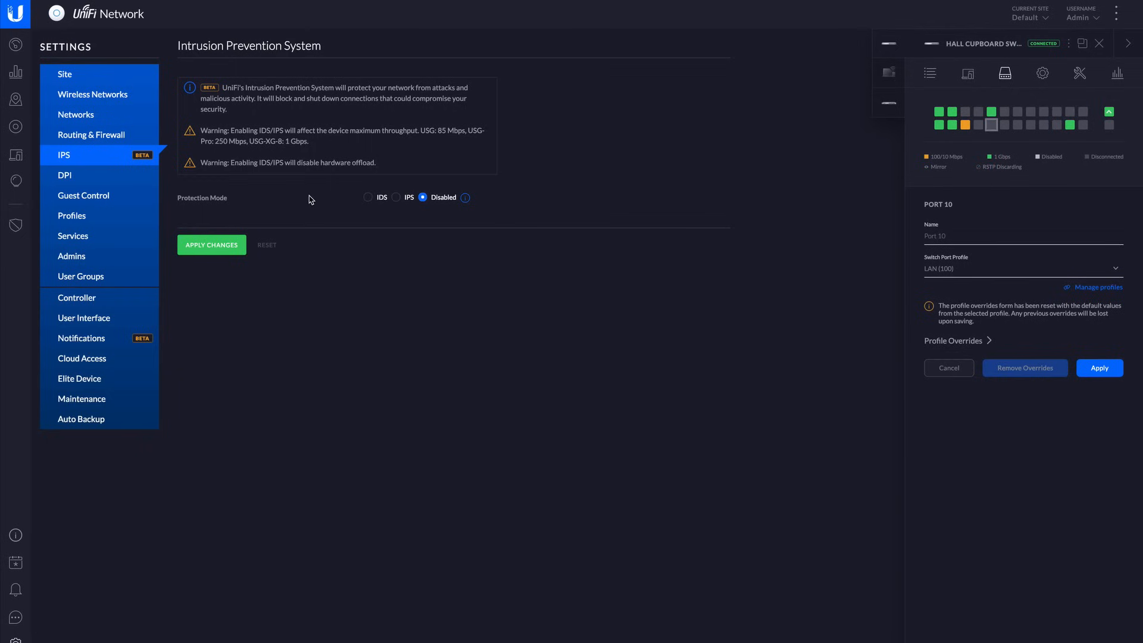
left_click(396, 197)
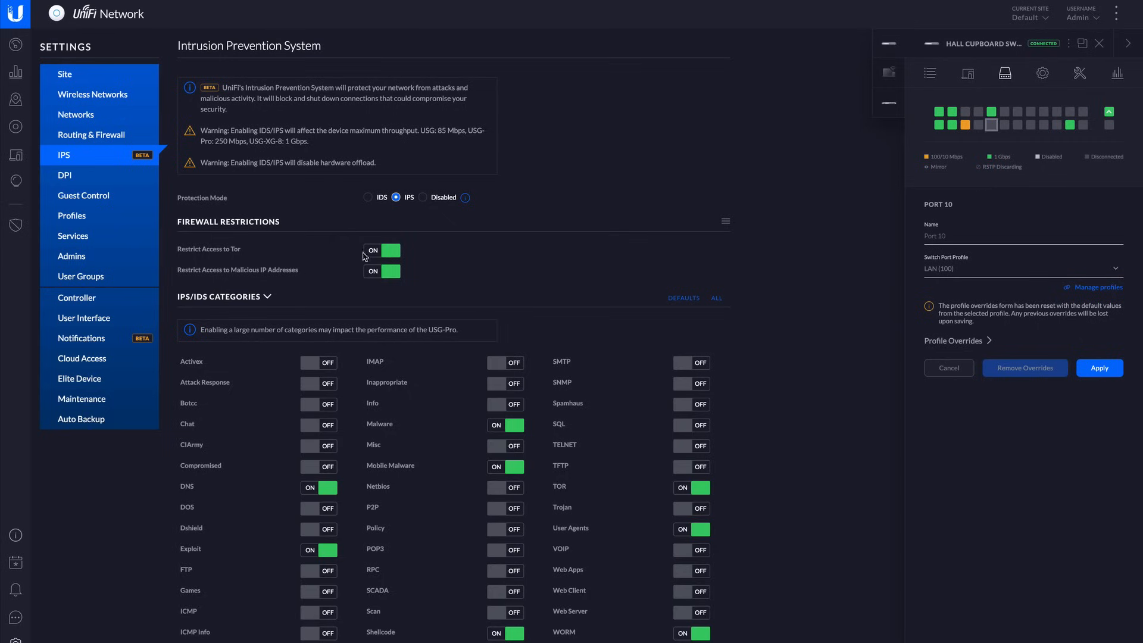
left_click_drag(310, 143, 250, 130)
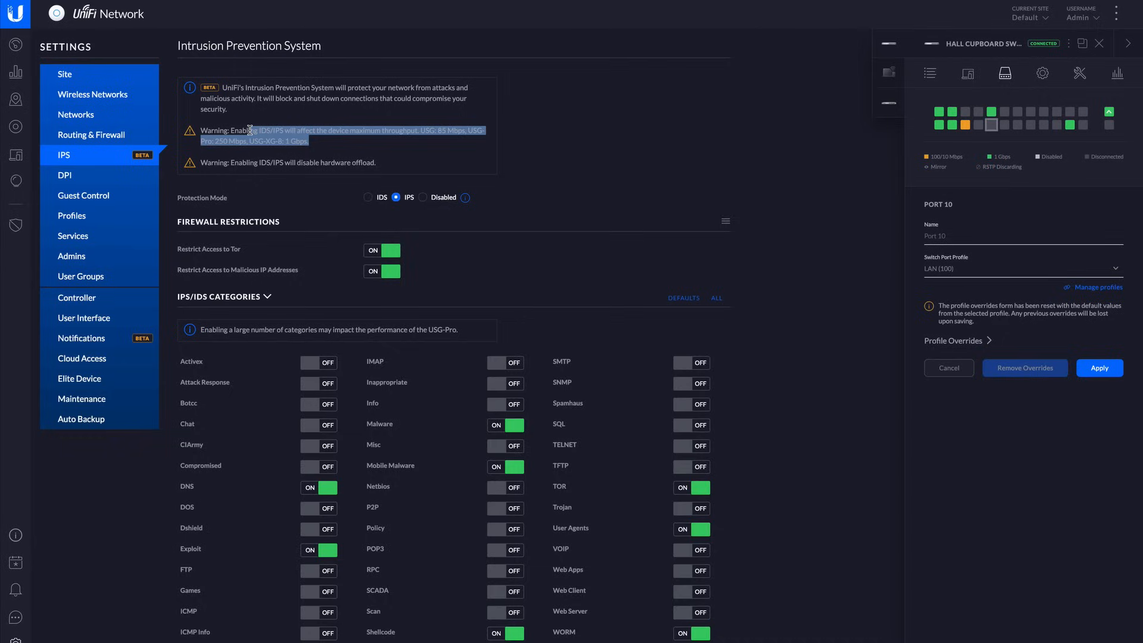
left_click(423, 197)
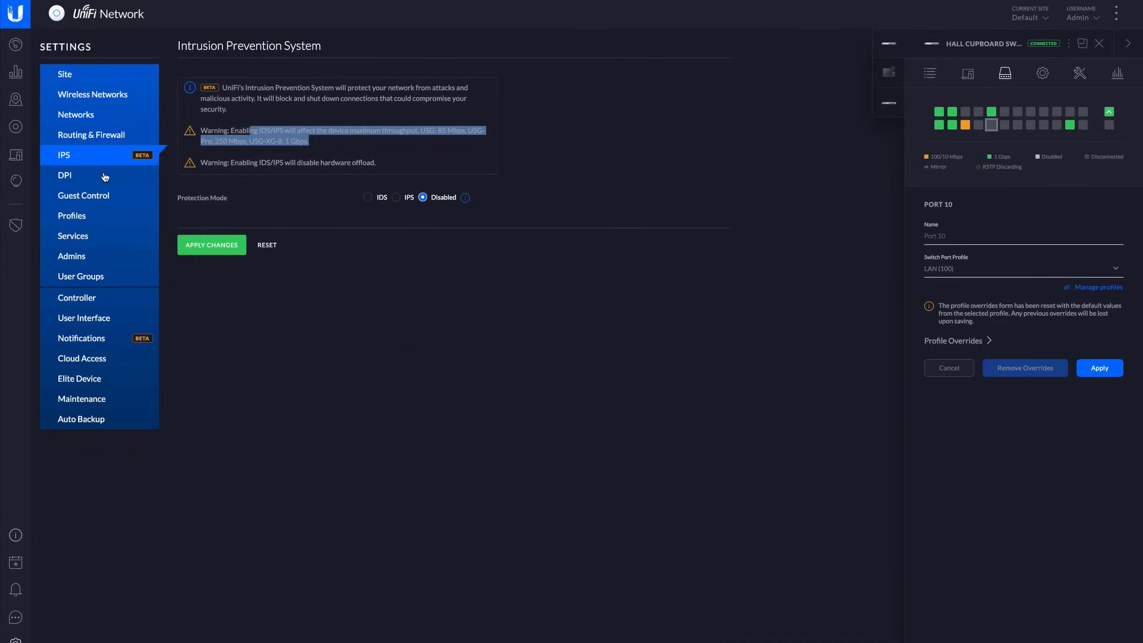
left_click(105, 176)
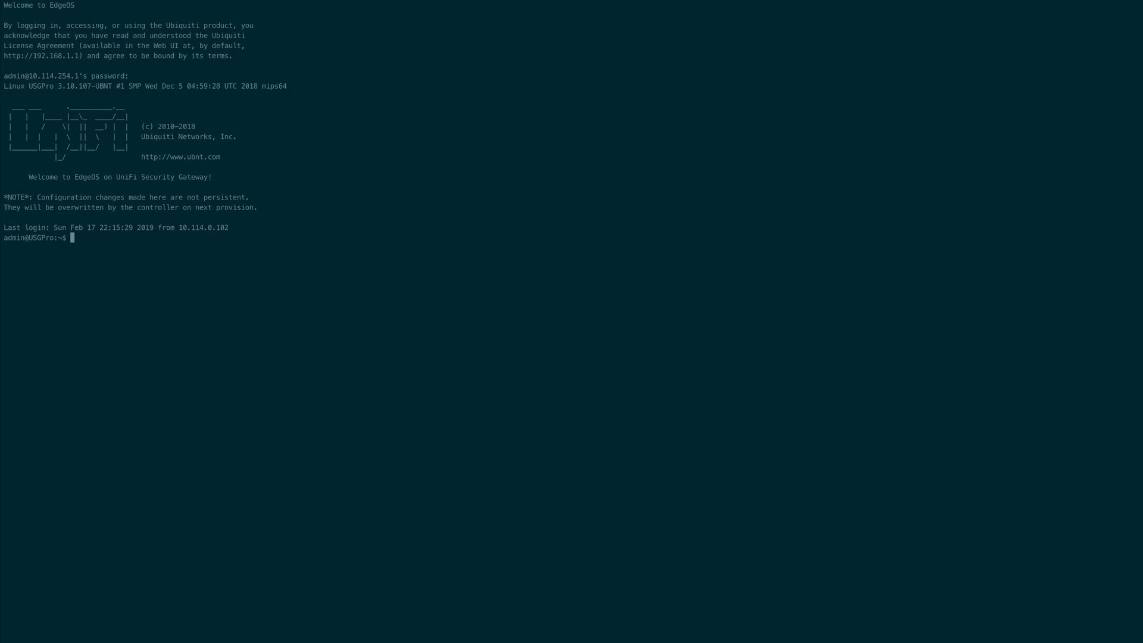
In the USG Pro's SSH terminal, enter configuration mode and list the settings available for "set interfaces ethernet eth0".
type("configure")
key("Return")
type("set interfaces ")
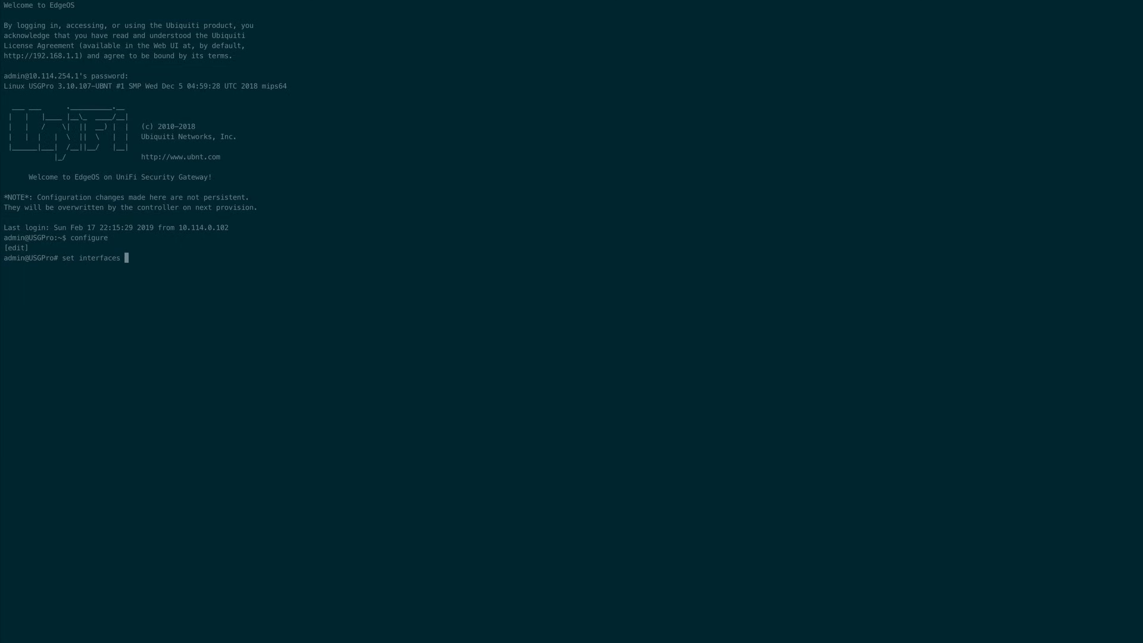
type("et")
key("Tab")
type("et")
key("Tab")
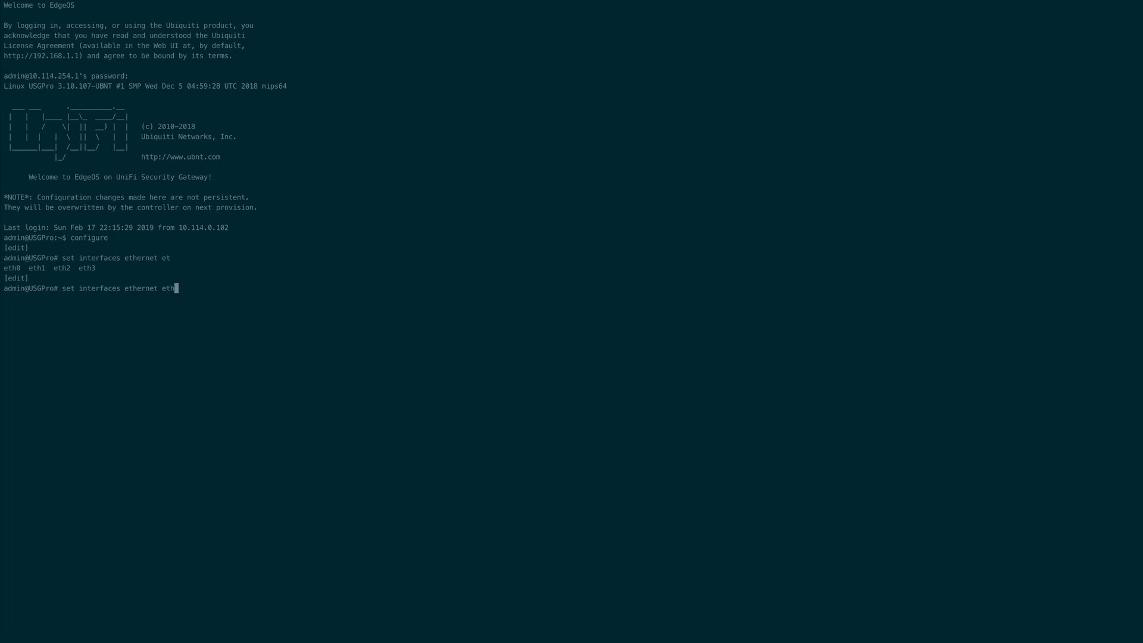
type("0")
key("Tab")
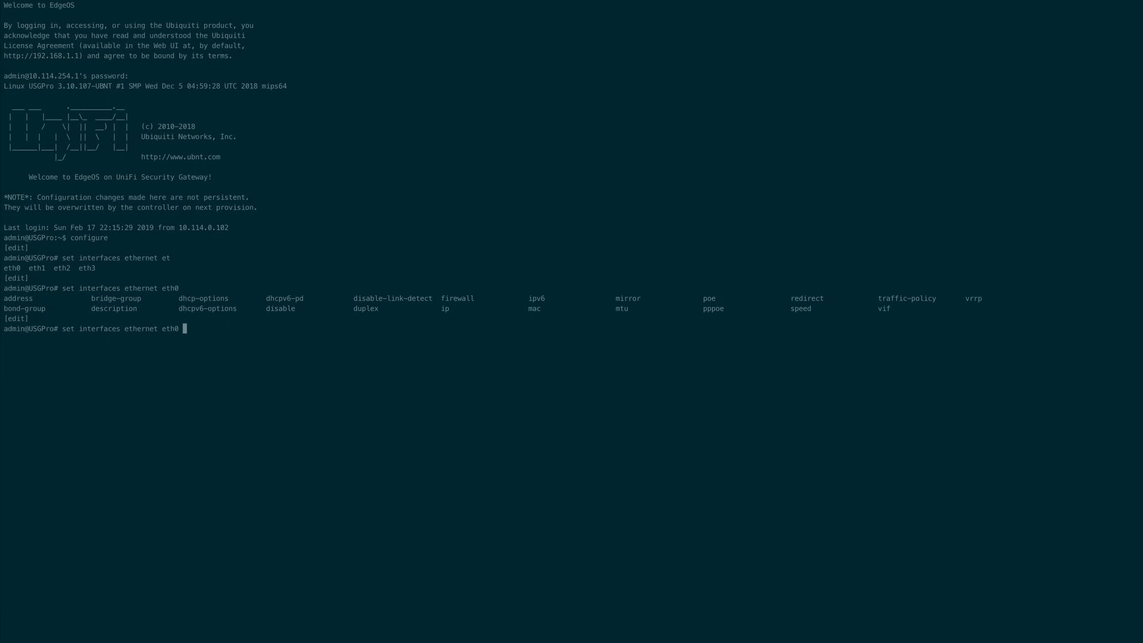
Look up the accepted values for eth0's mtu setting through command completion, and abandon the command without running it.
type("m")
key("Tab")
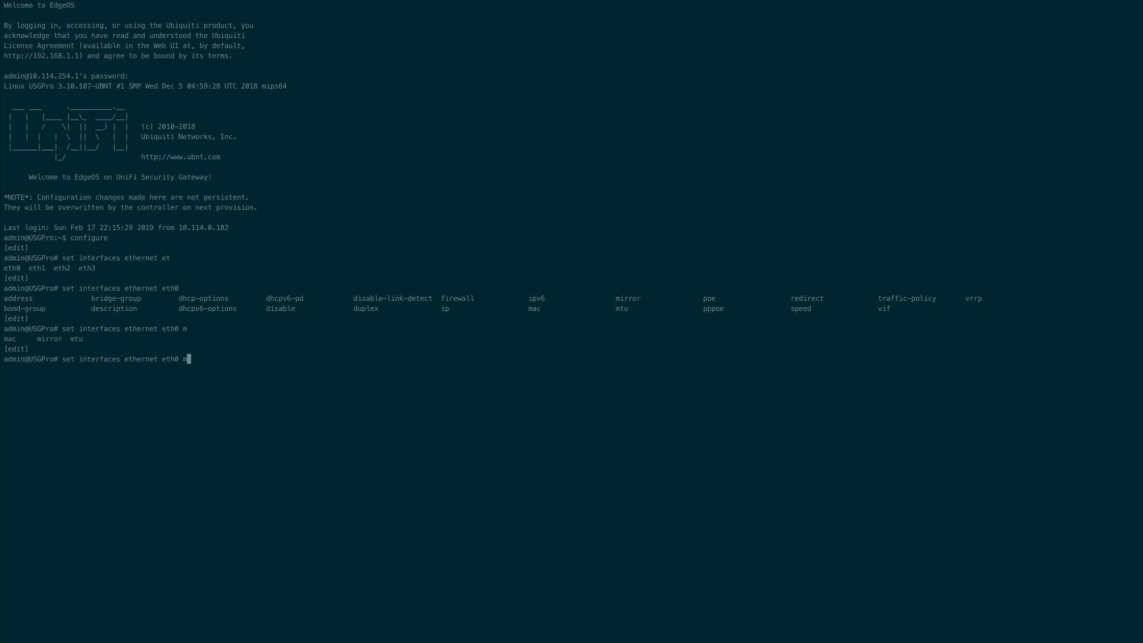
type("t")
key("Tab")
key("Tab")
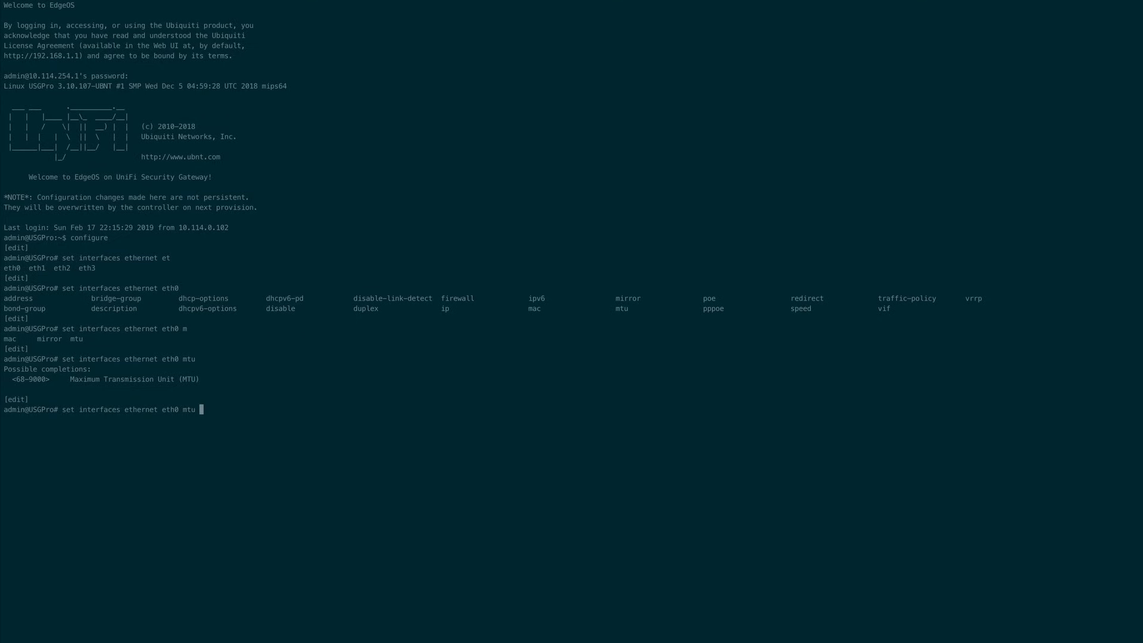
key("ctrl+c")
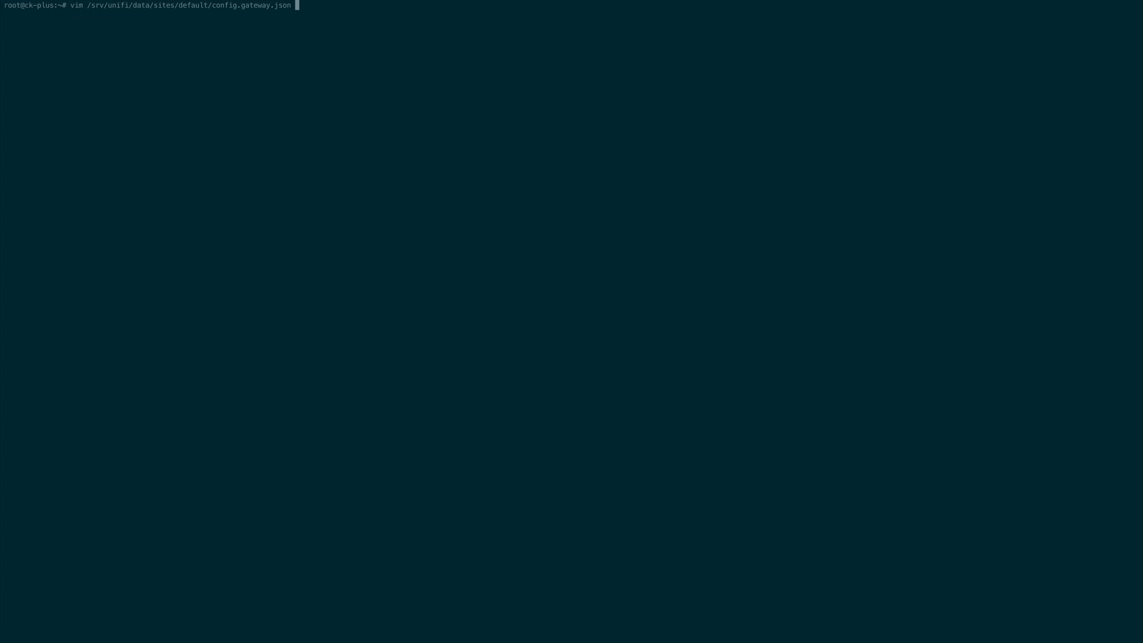
View /srv/unifi/data/sites/default/config.gateway.json in vim on the Cloud Key and quit without changes.
key("Return")
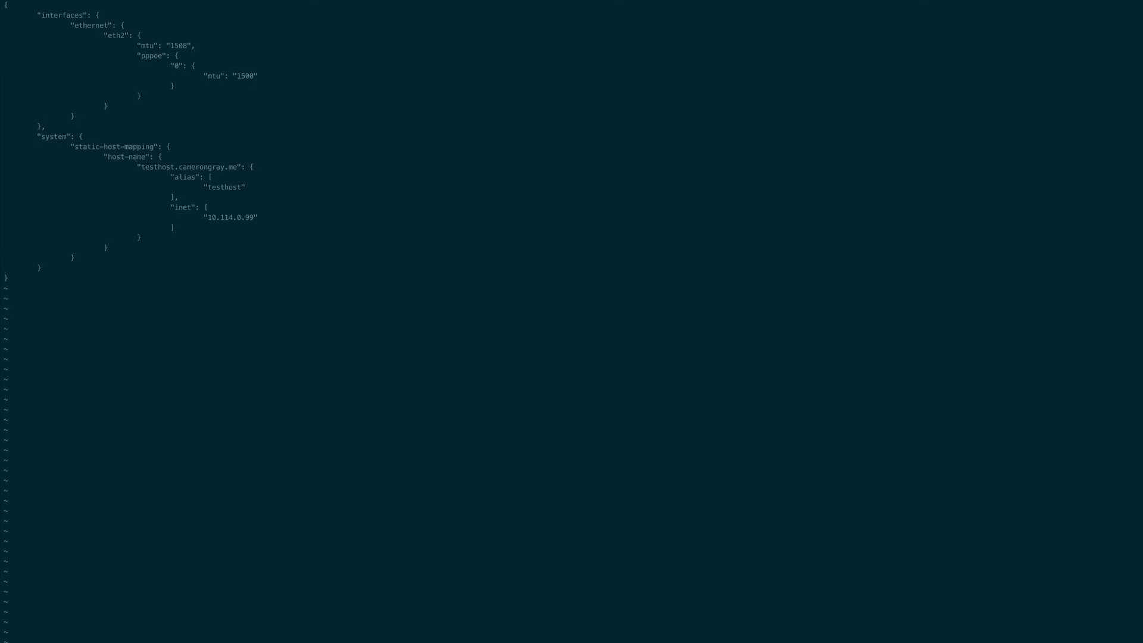
type(":q")
key("Return")
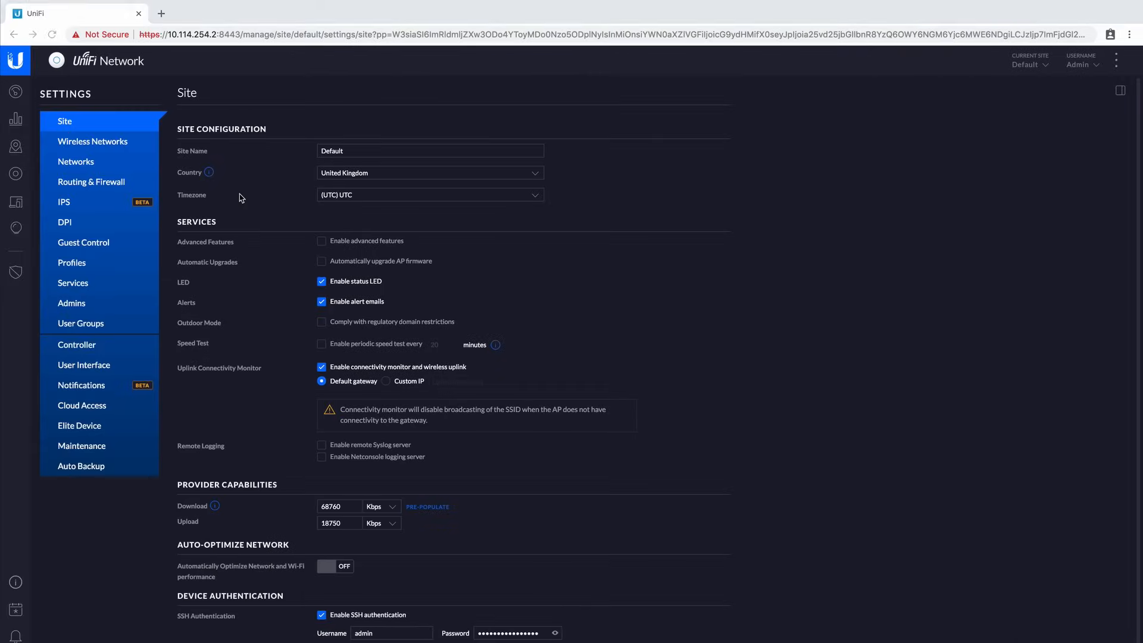
Switch to the UniFi controller in the browser and force provision the USG Pro from its device management settings.
left_click(16, 173)
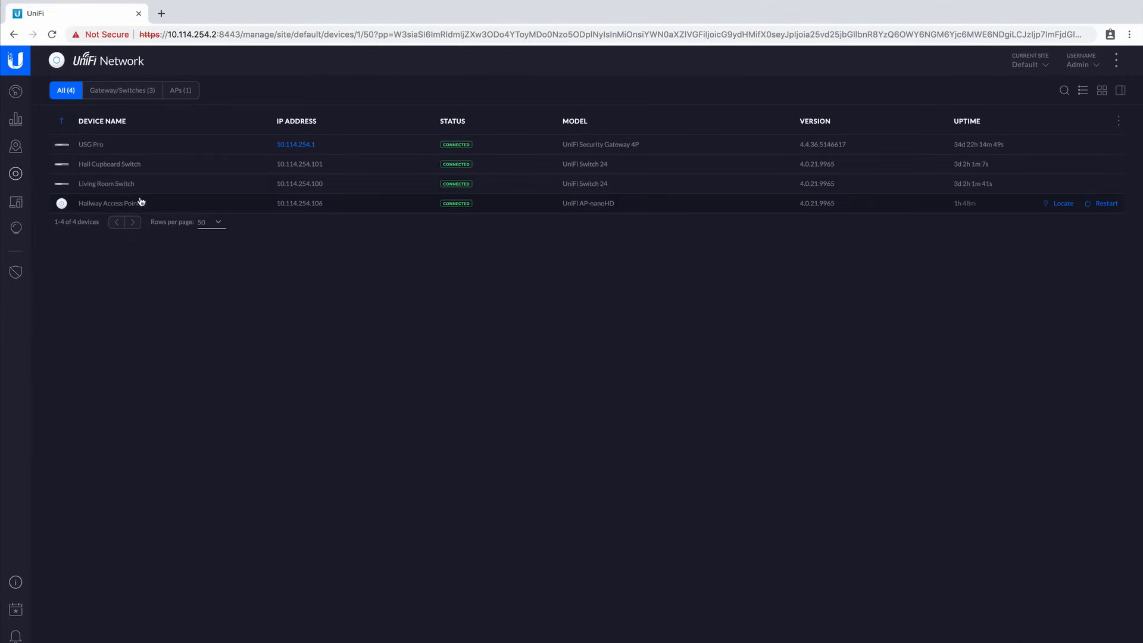
left_click(143, 150)
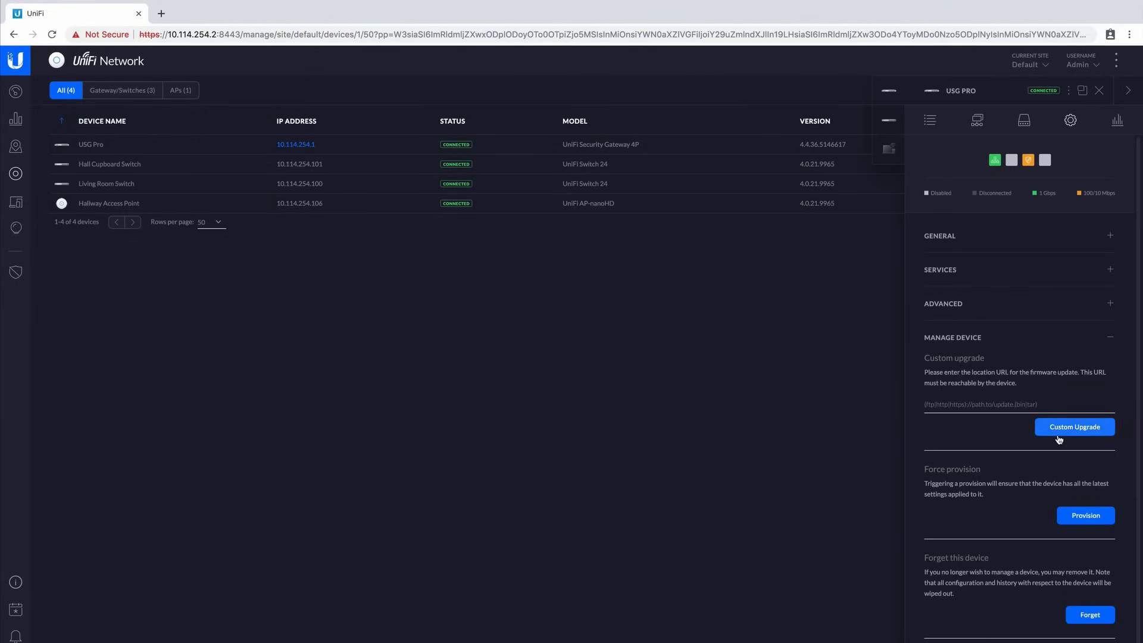
left_click(1079, 523)
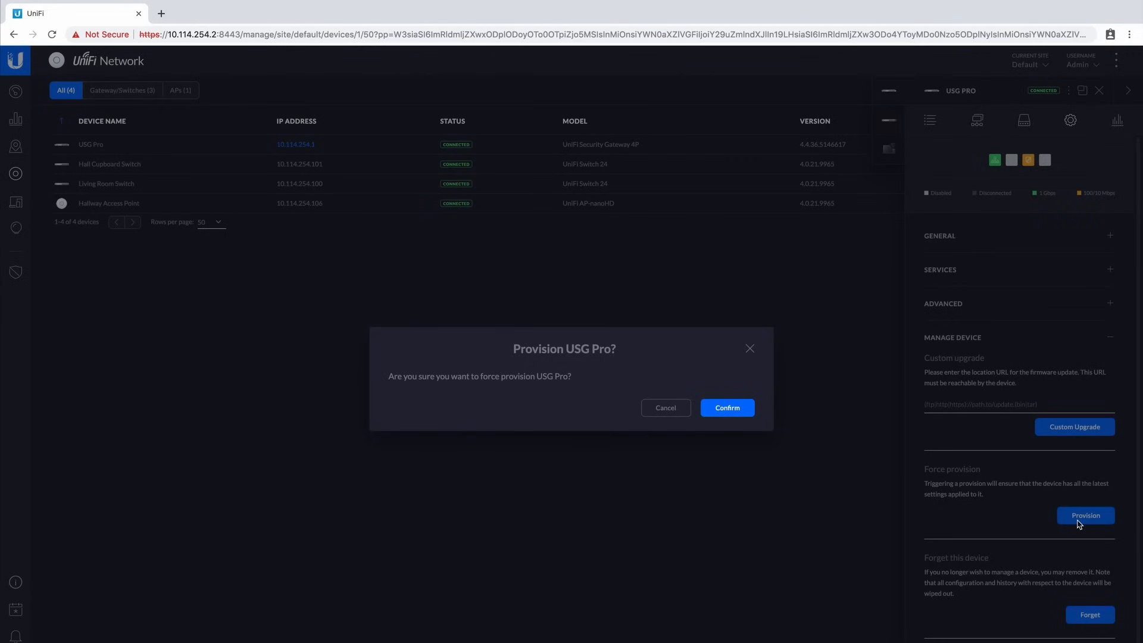
left_click(733, 410)
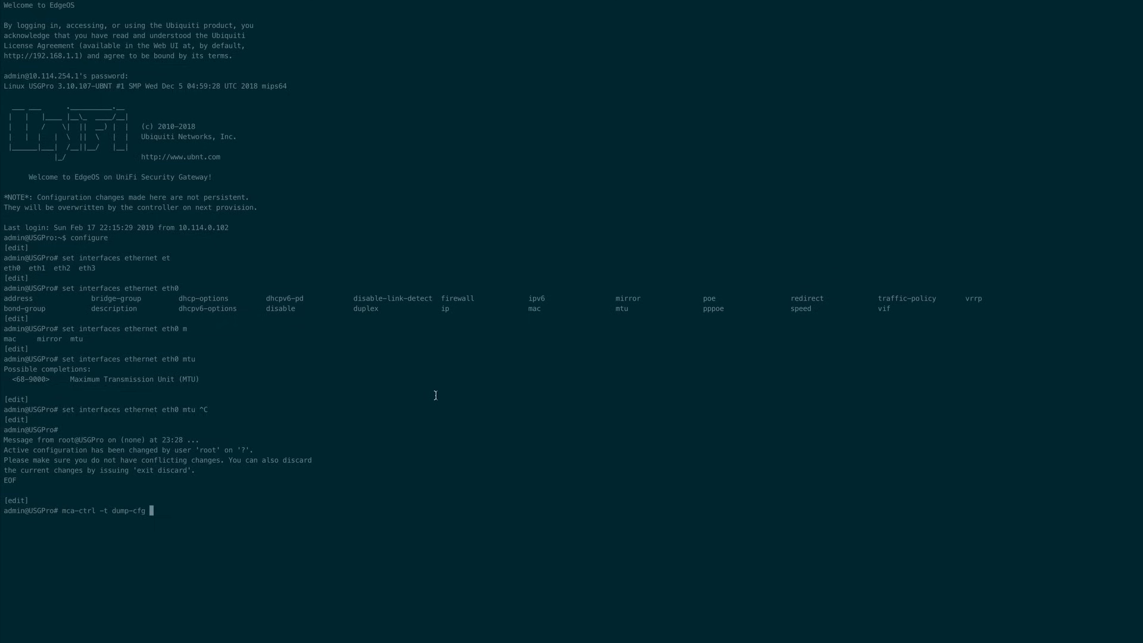
Page through the gateway's full configuration with "mca-ctrl -t dump-cfg | less" in its terminal, and return to the config.gateway.json file.
type("| less")
key("Return")
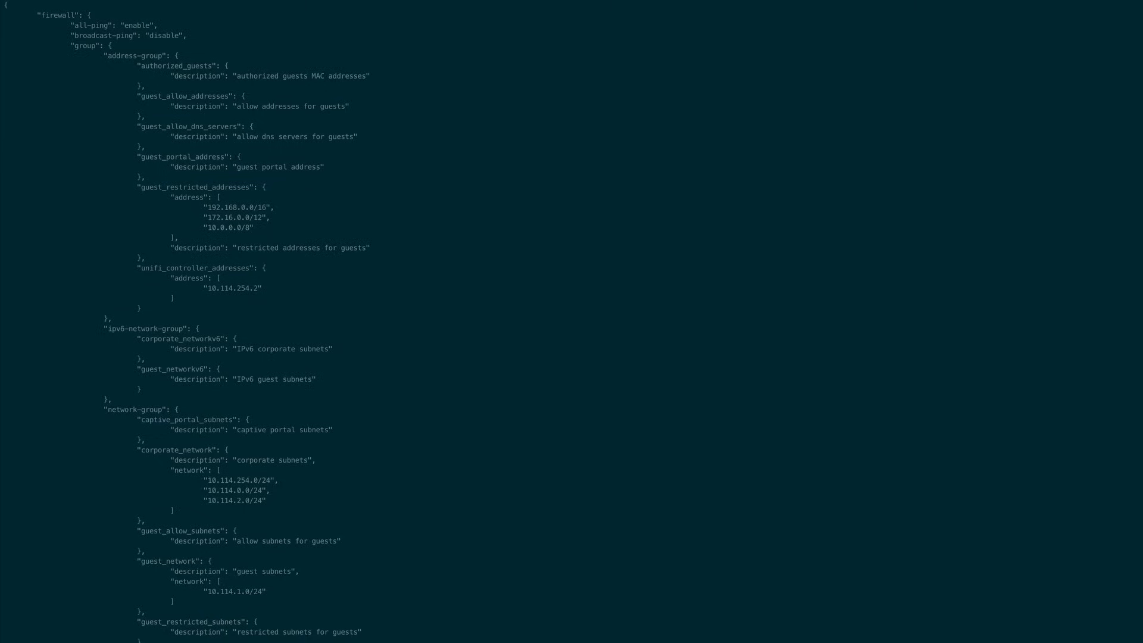
key("super+1")
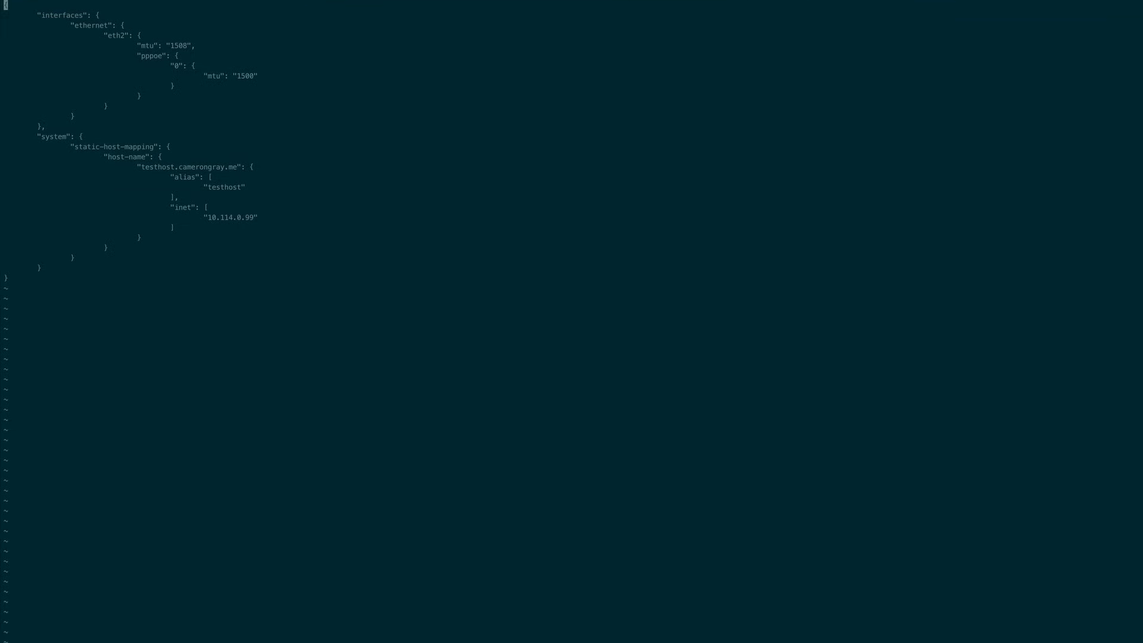